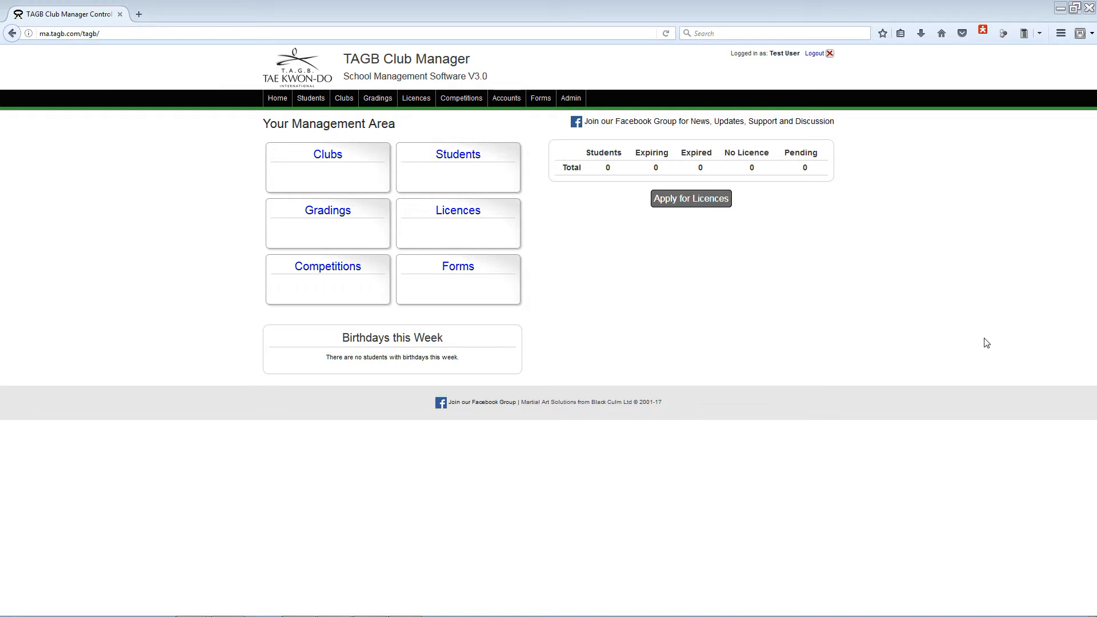
# Show prospects in the student list and open the first listed prospect's record for editing
pyautogui.moveTo(303, 102)
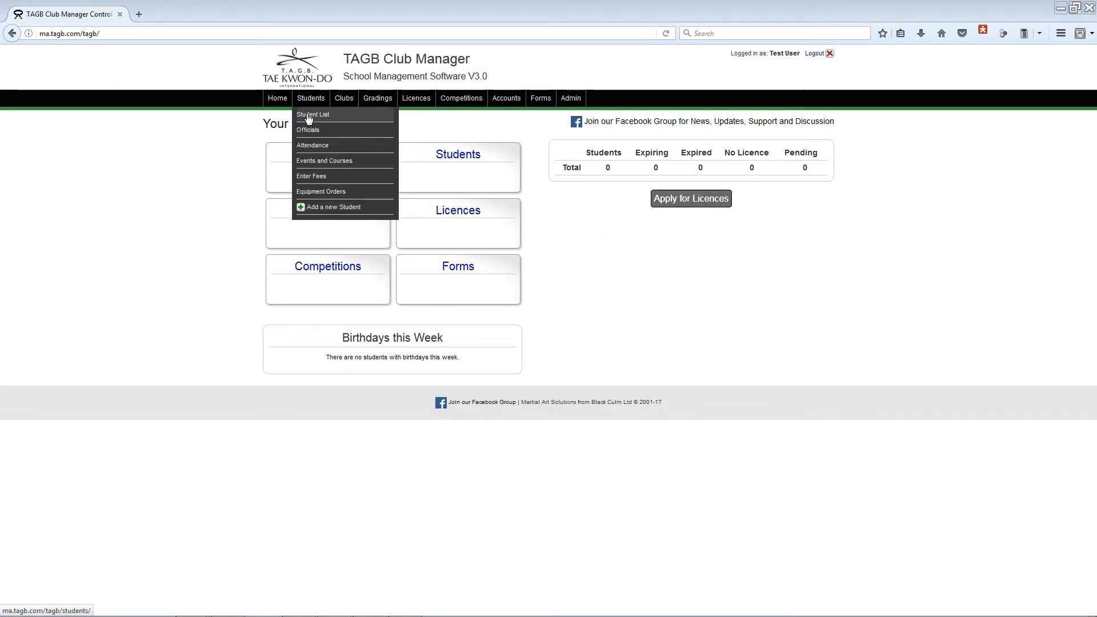
pyautogui.click(309, 118)
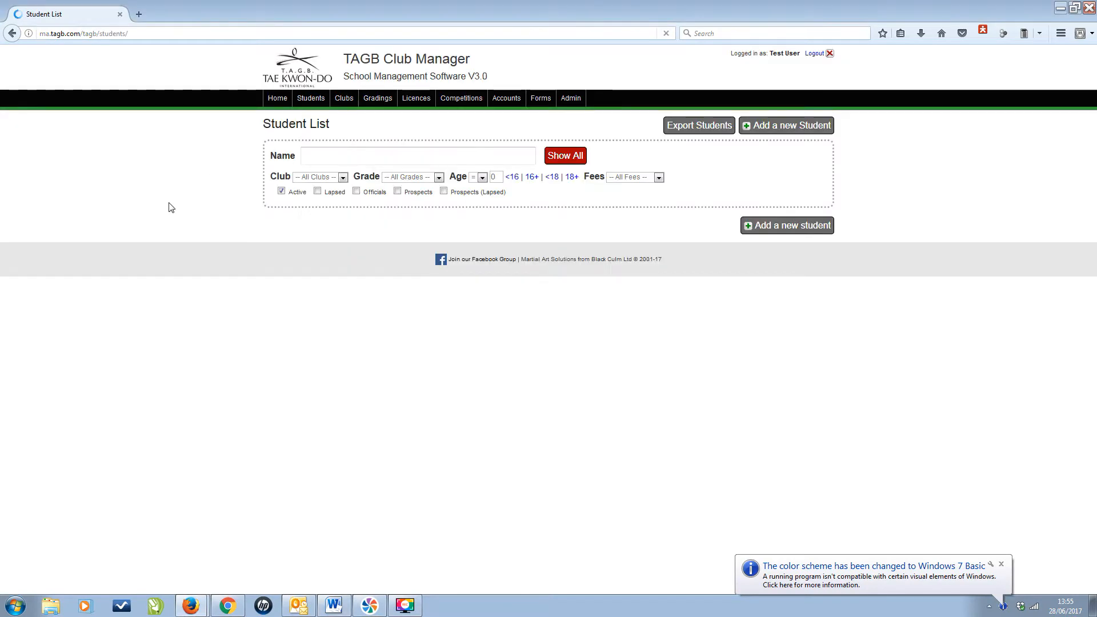
pyautogui.click(1001, 565)
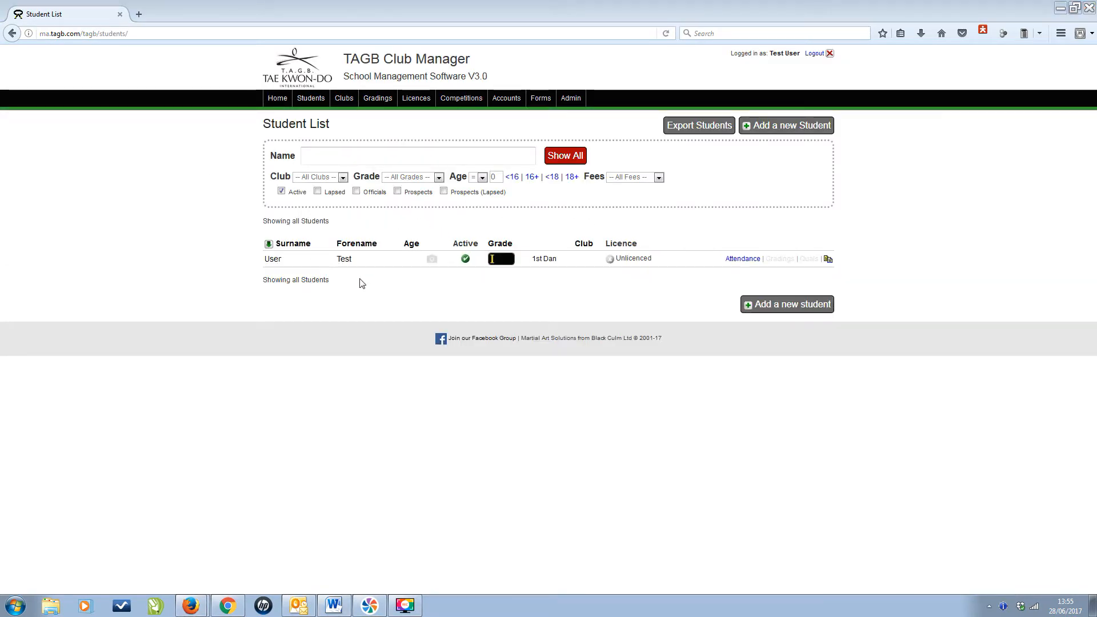
pyautogui.click(397, 192)
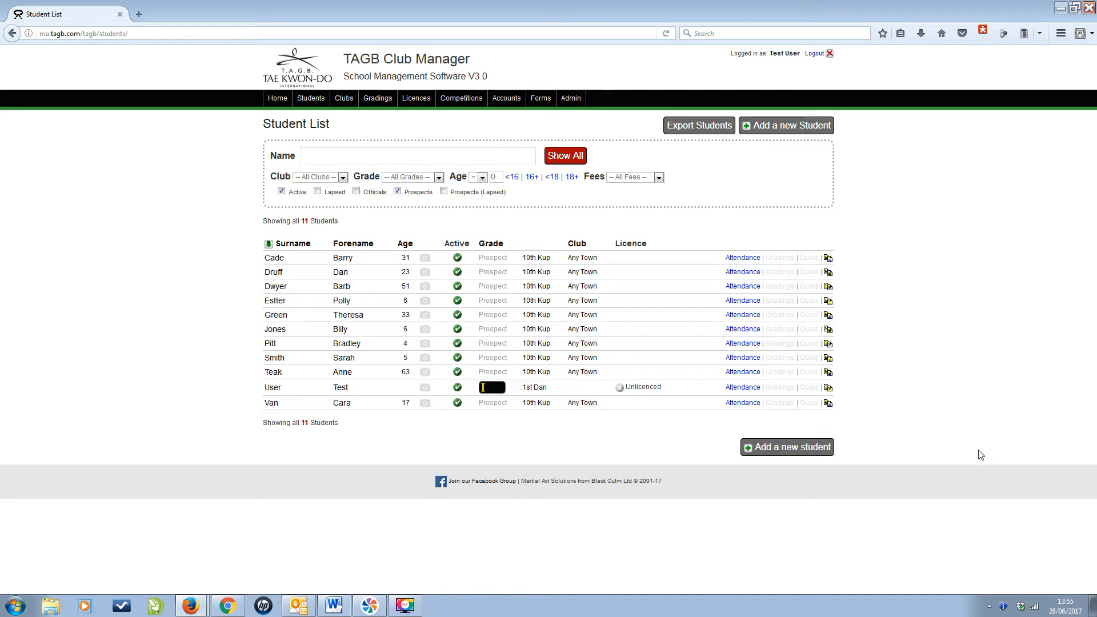
pyautogui.click(343, 258)
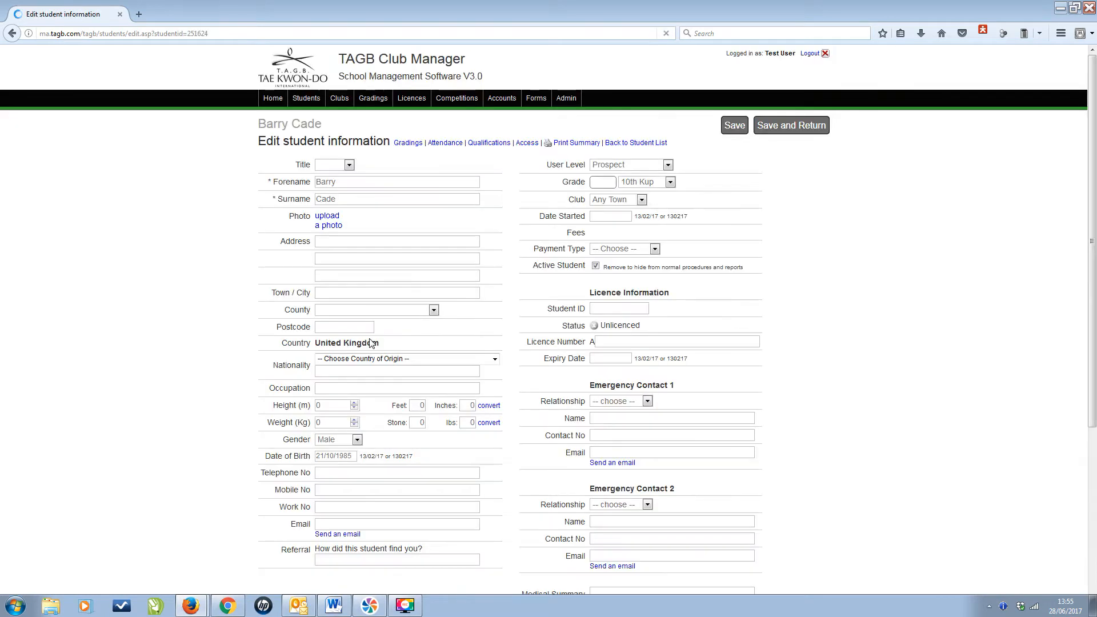
# Set the student's title to Mr and fill in the first line of the address
pyautogui.click(349, 165)
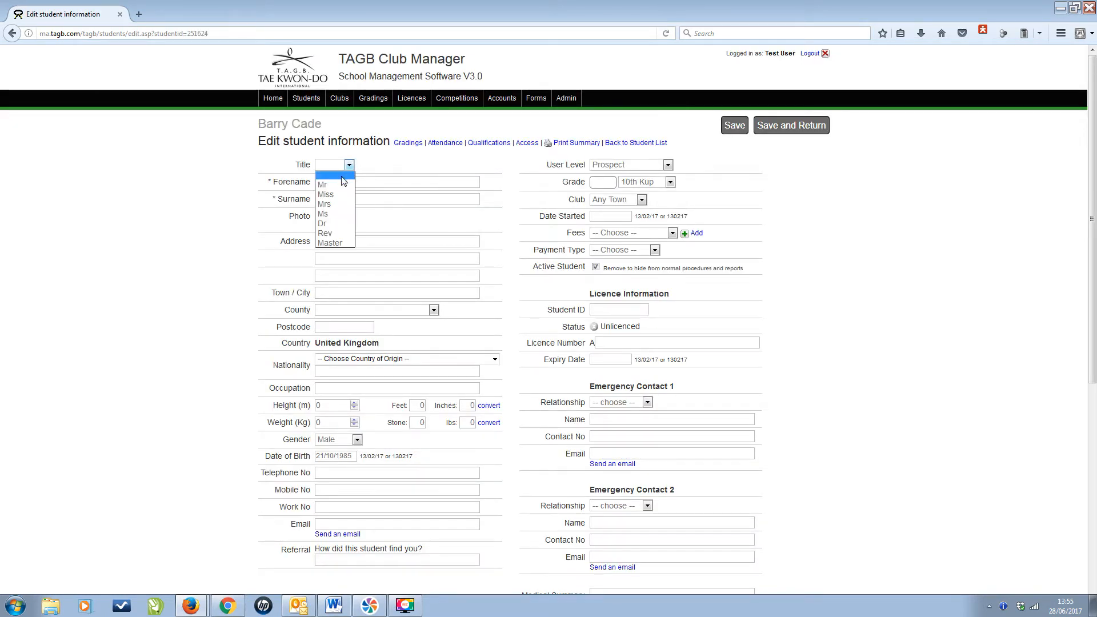
pyautogui.click(340, 183)
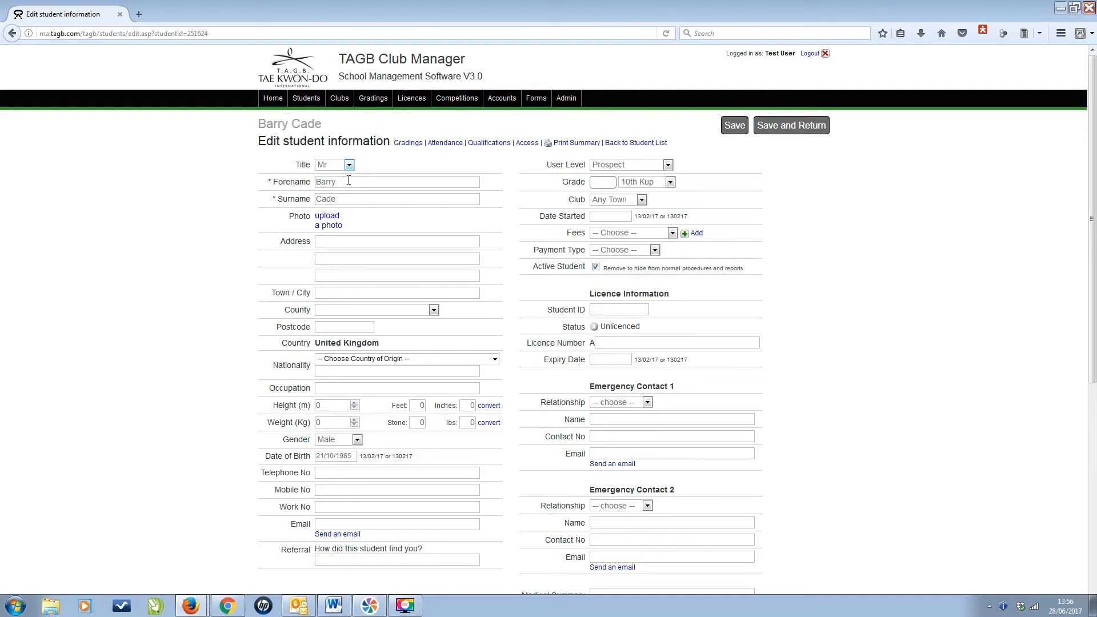
pyautogui.click(339, 241)
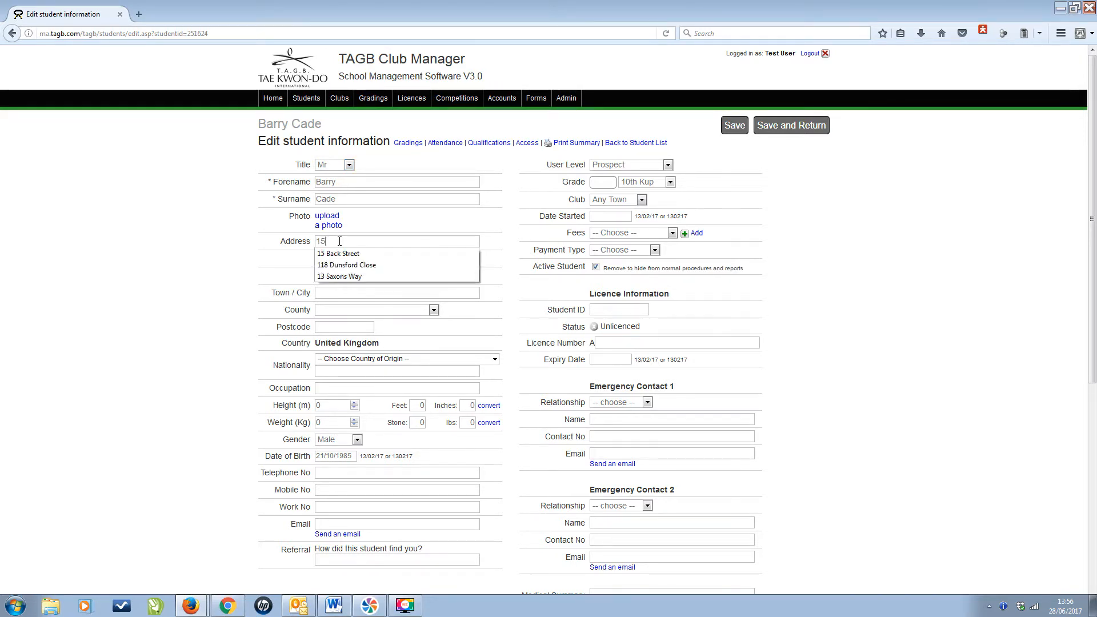
pyautogui.write('15')
pyautogui.click(345, 253)
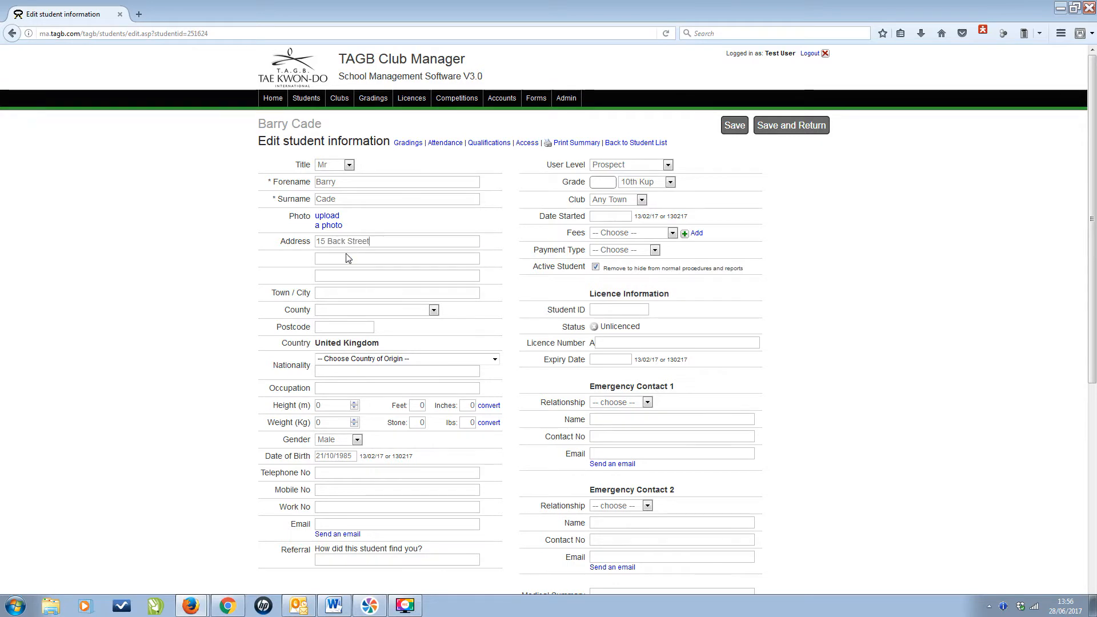
# Fill in the student's town and set the county to Gloucestershire
pyautogui.click(336, 292)
pyautogui.click(339, 310)
pyautogui.click(340, 311)
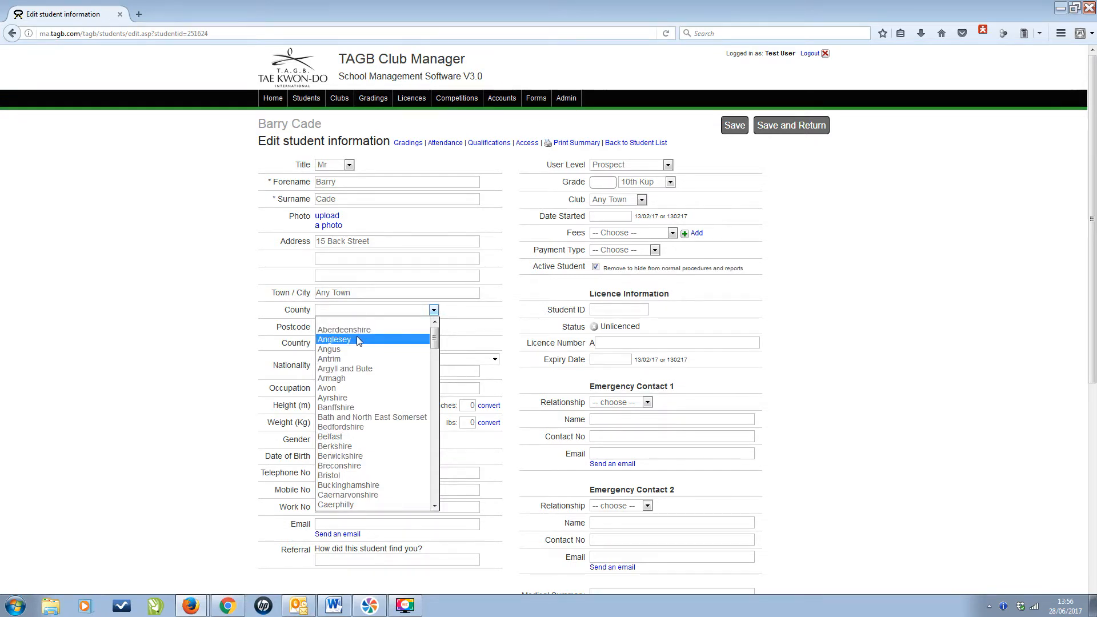
pyautogui.press('g')
pyautogui.scroll(-5, 435, 468)
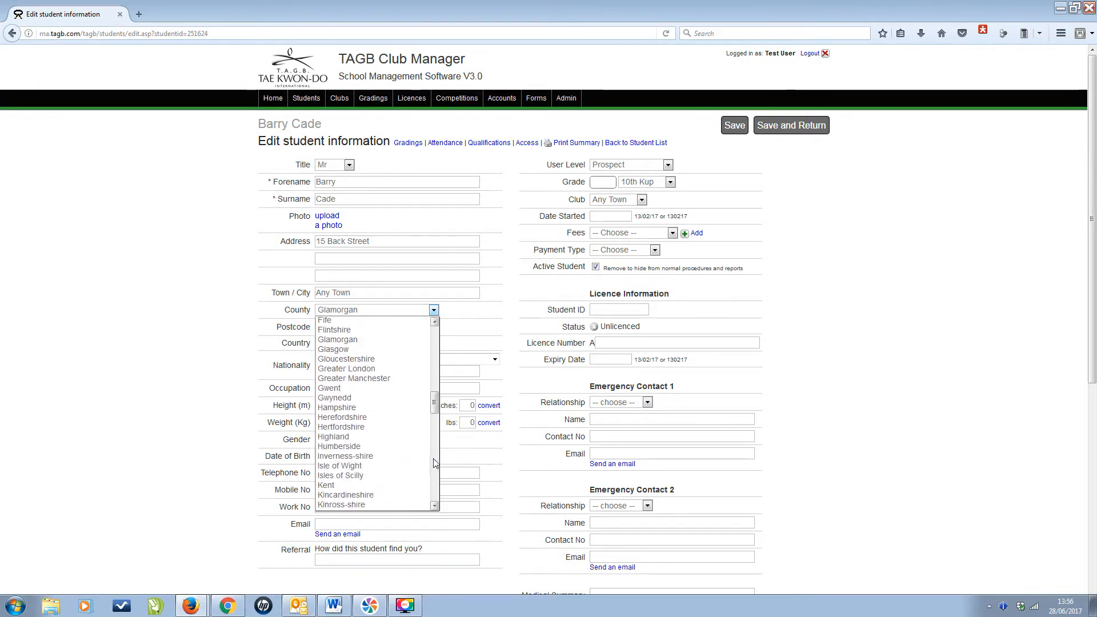
pyautogui.click(372, 357)
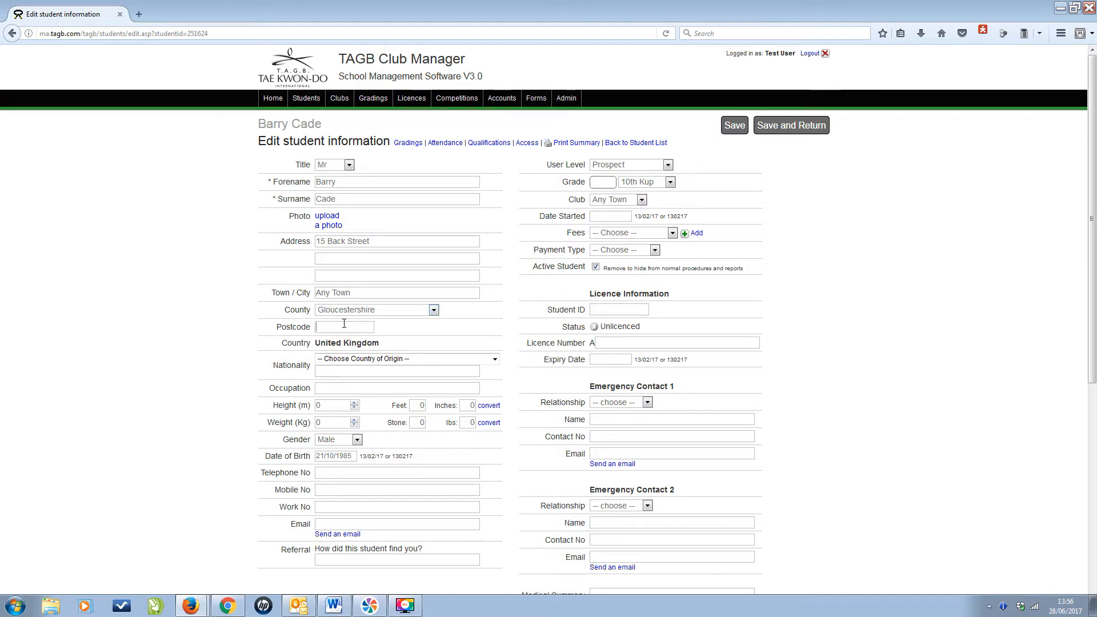
# Fill in the student's postcode and save the record
pyautogui.click(344, 327)
pyautogui.write('AT')
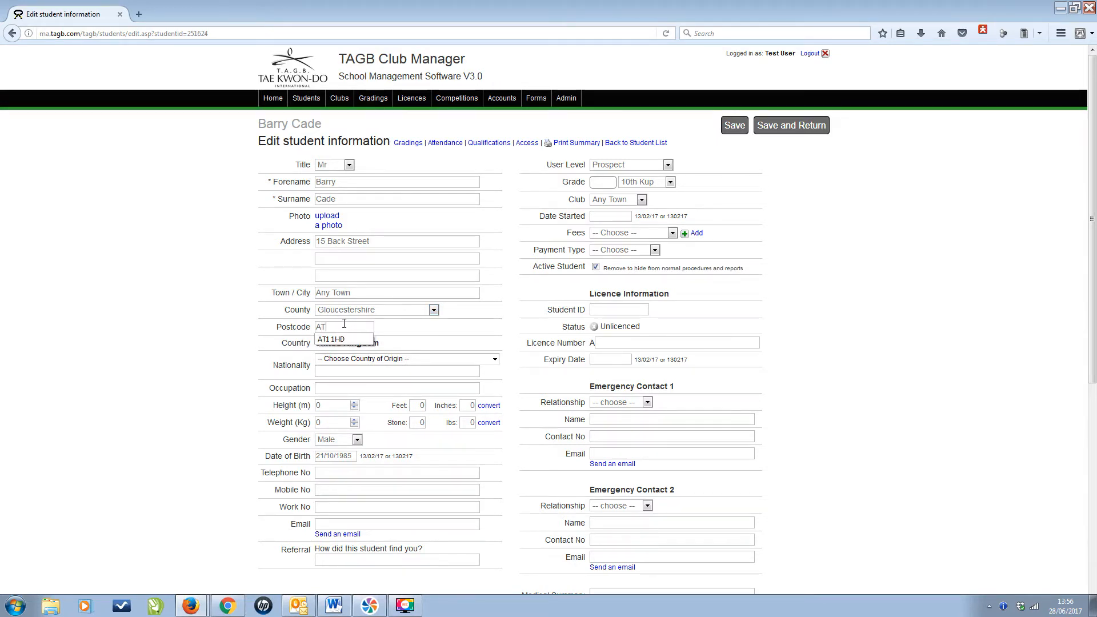
pyautogui.click(345, 339)
pyautogui.click(735, 126)
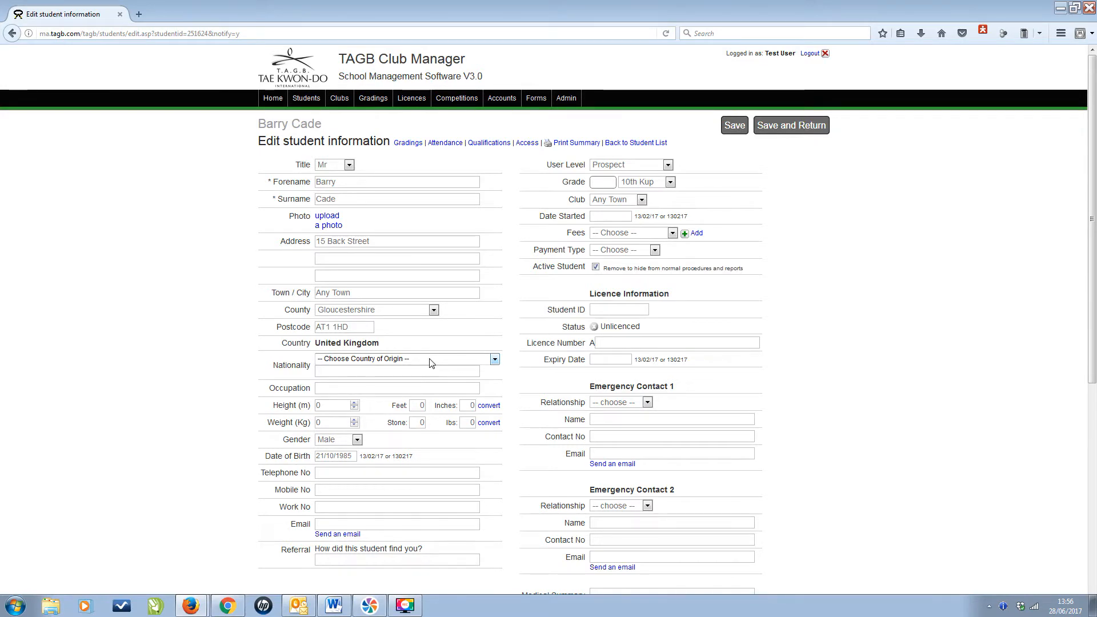
# Set the student's country of origin to United Kingdom and the occupation to Carpenter
pyautogui.click(430, 360)
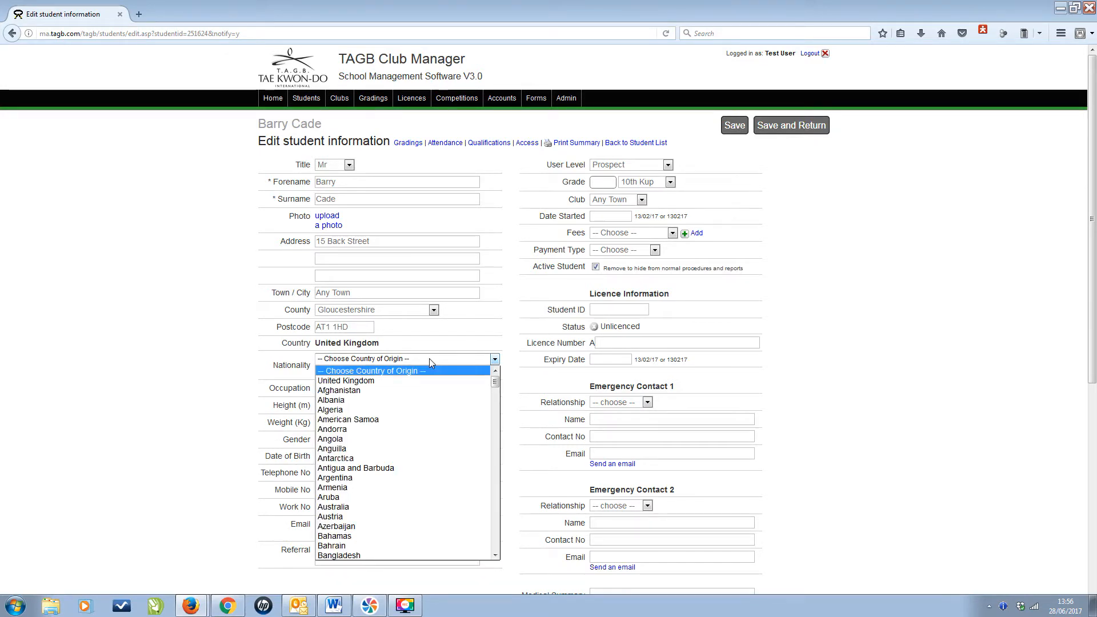
pyautogui.click(363, 381)
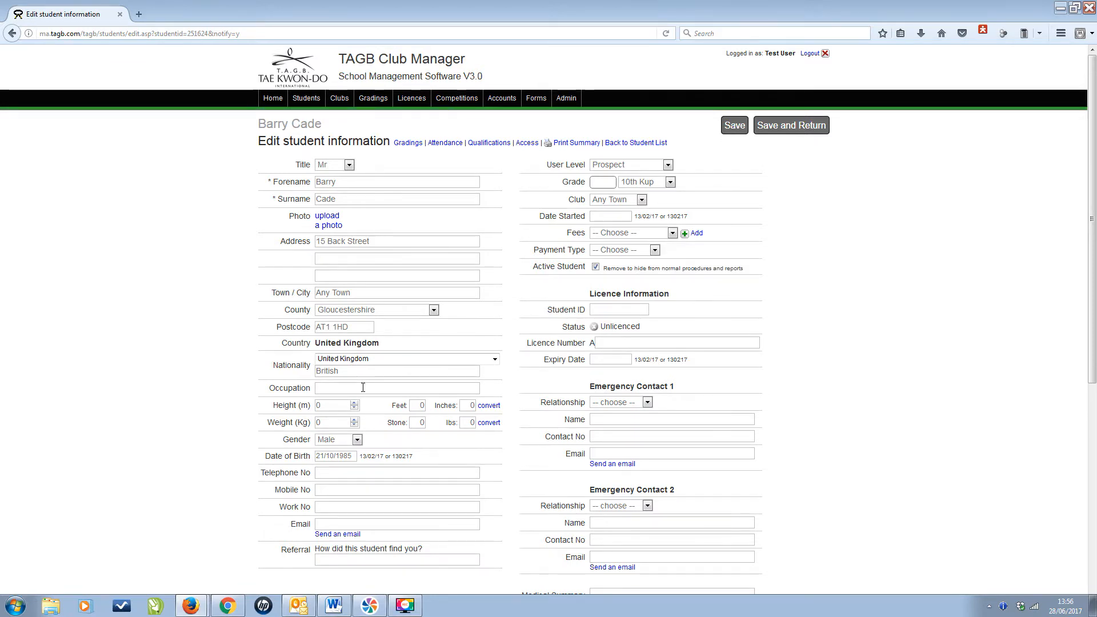
pyautogui.write('C')
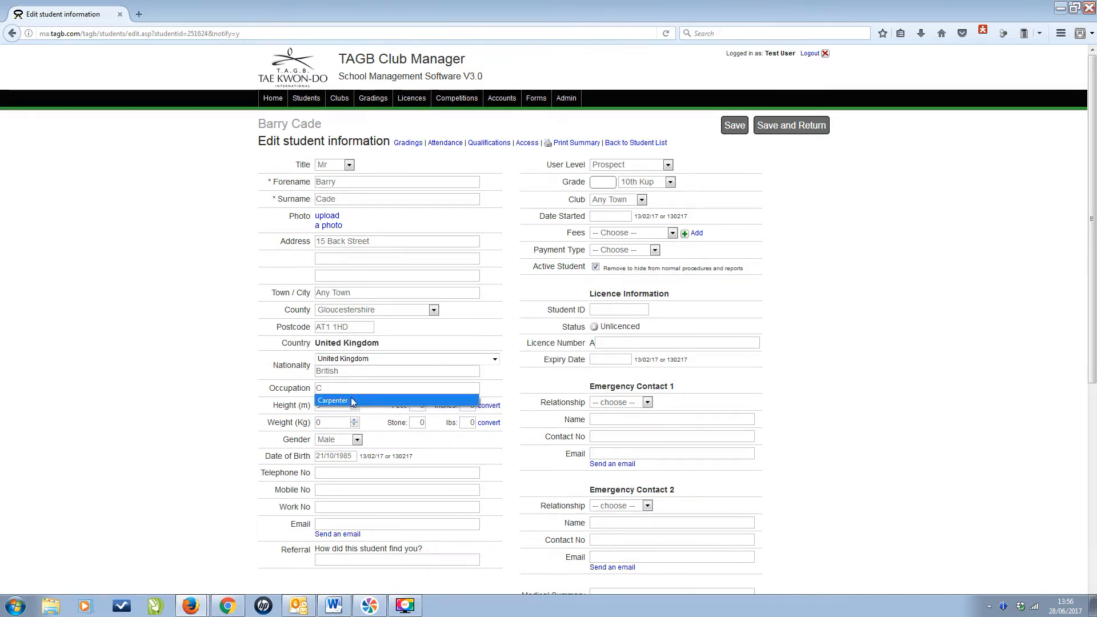
pyautogui.click(351, 396)
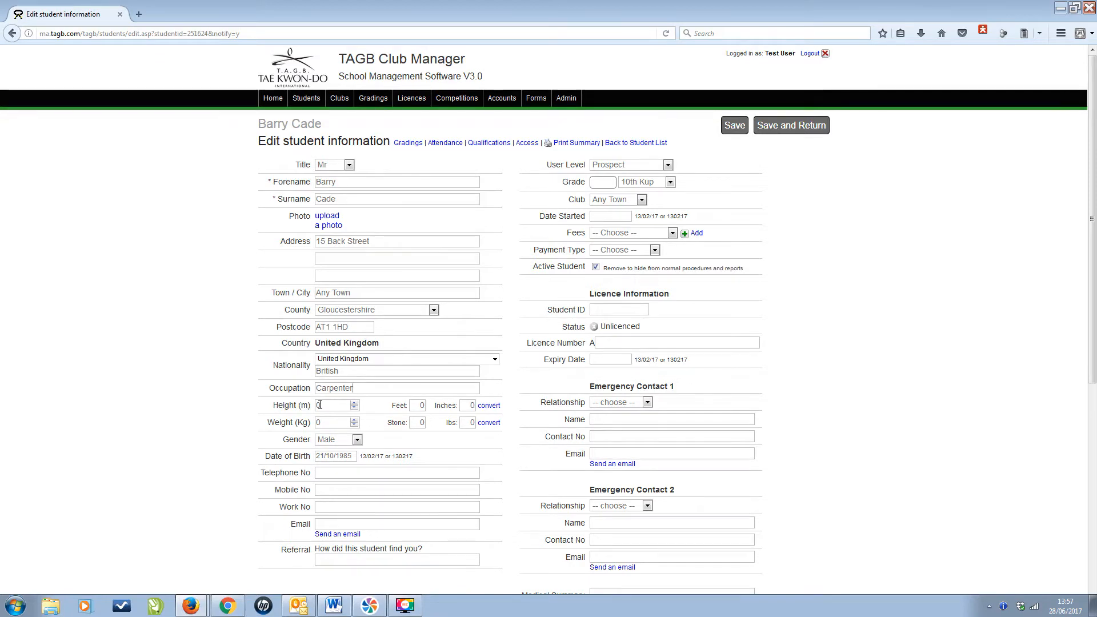
# Enter a height of 6 feet 1 inch and a weight of 14 stone, converting both to metric
pyautogui.doubleClick(420, 406)
pyautogui.write('6')
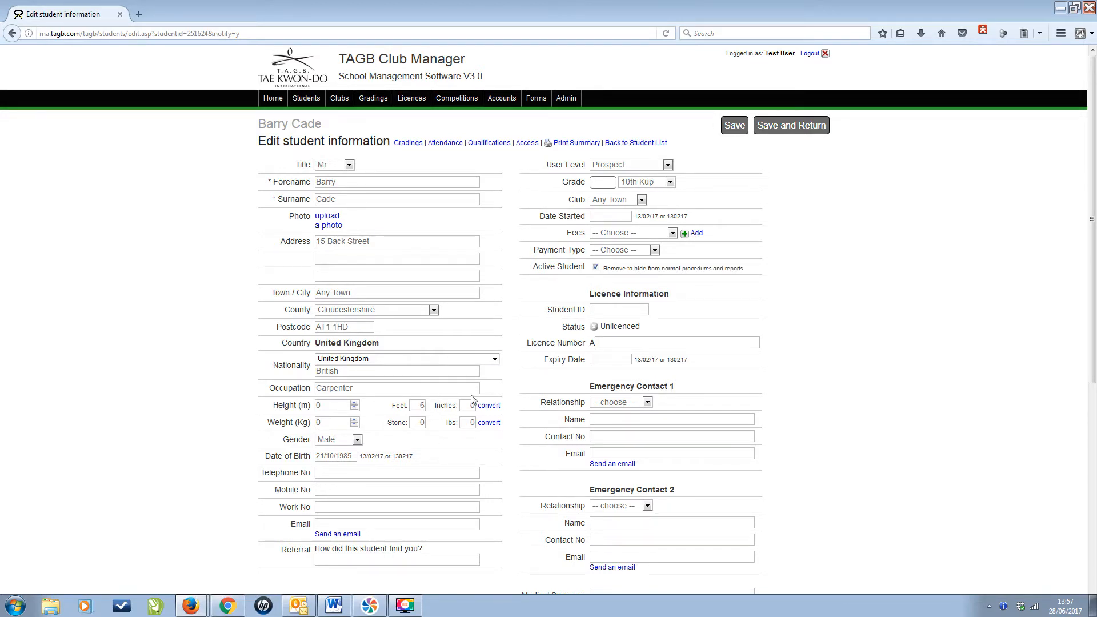
pyautogui.write('1')
pyautogui.click(489, 406)
pyautogui.click(423, 424)
pyautogui.write('14')
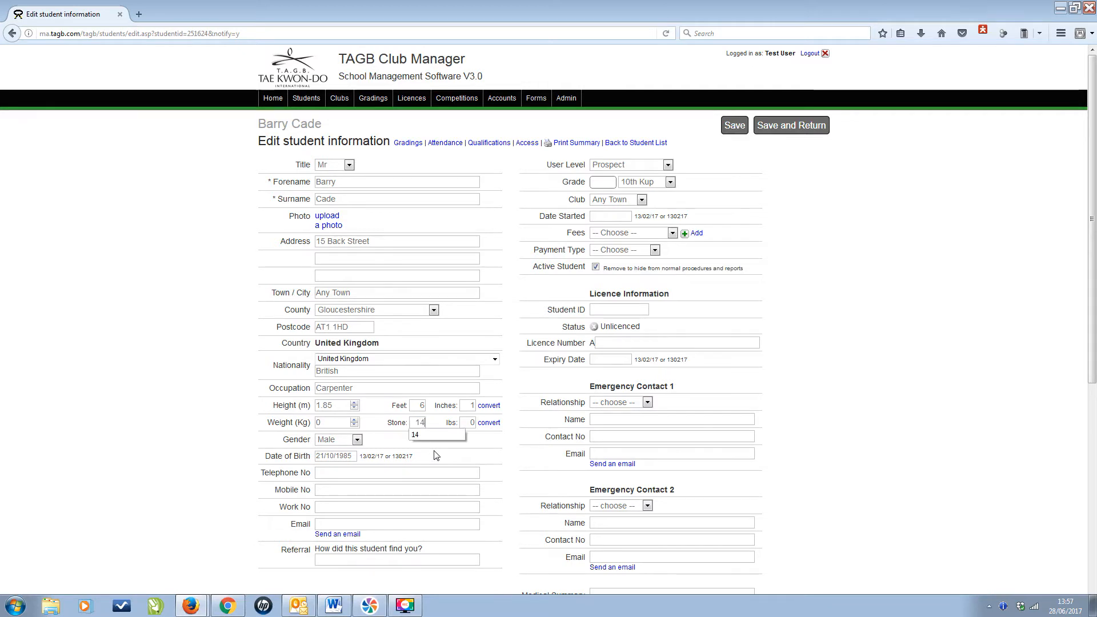
pyautogui.click(489, 424)
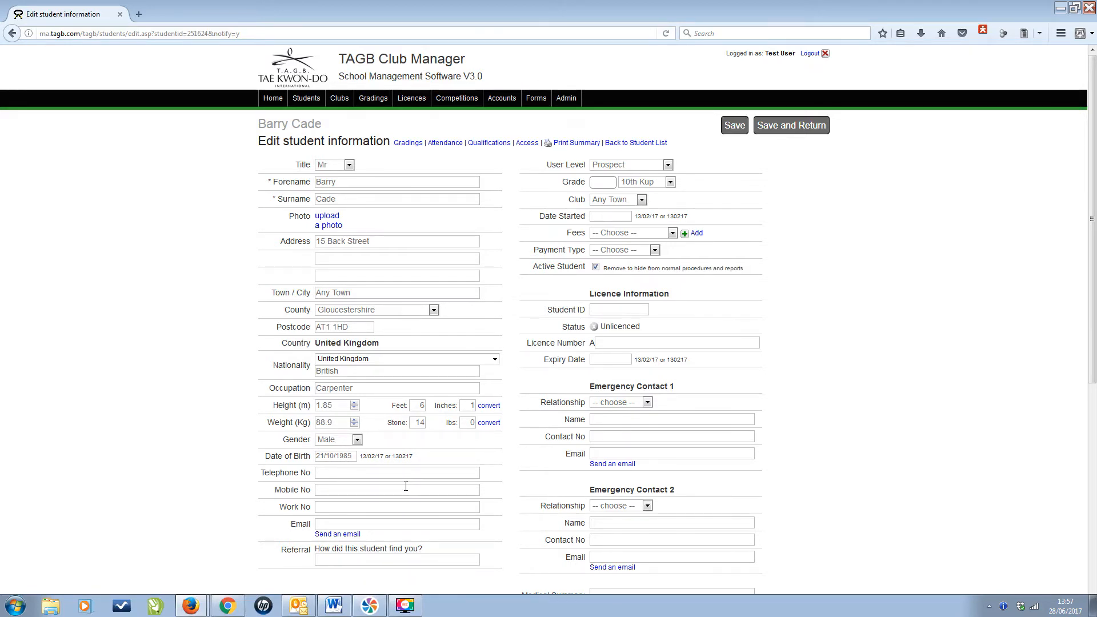
# Fill in the student's telephone number and the referral "Flyer - Through Door", saving the record
pyautogui.write('01')
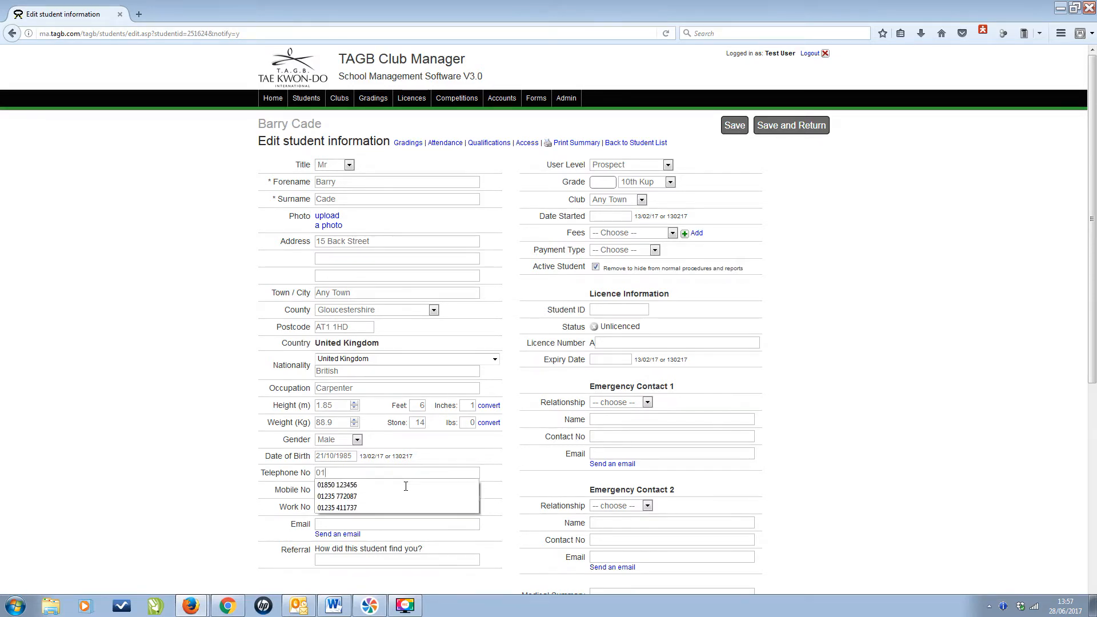
pyautogui.click(365, 486)
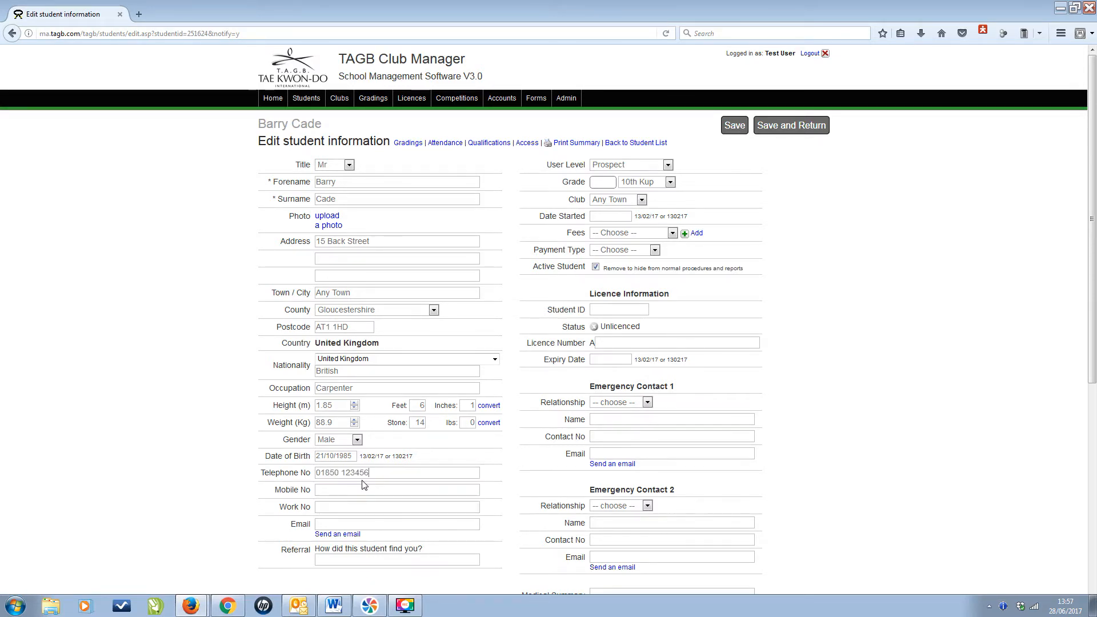
pyautogui.click(360, 558)
pyautogui.write('Fl')
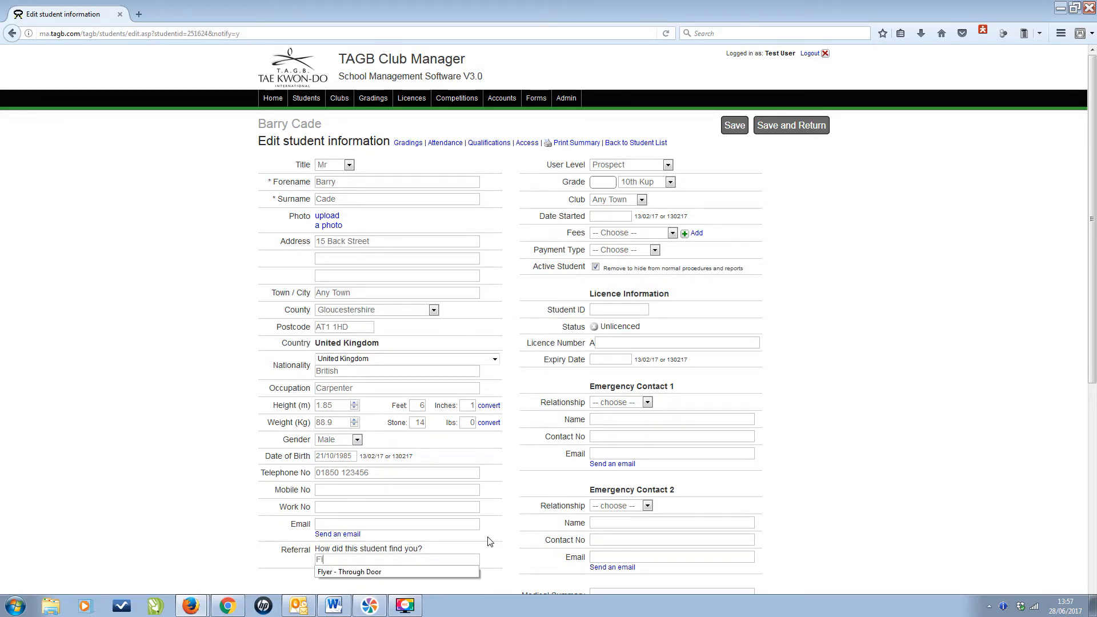
pyautogui.click(373, 572)
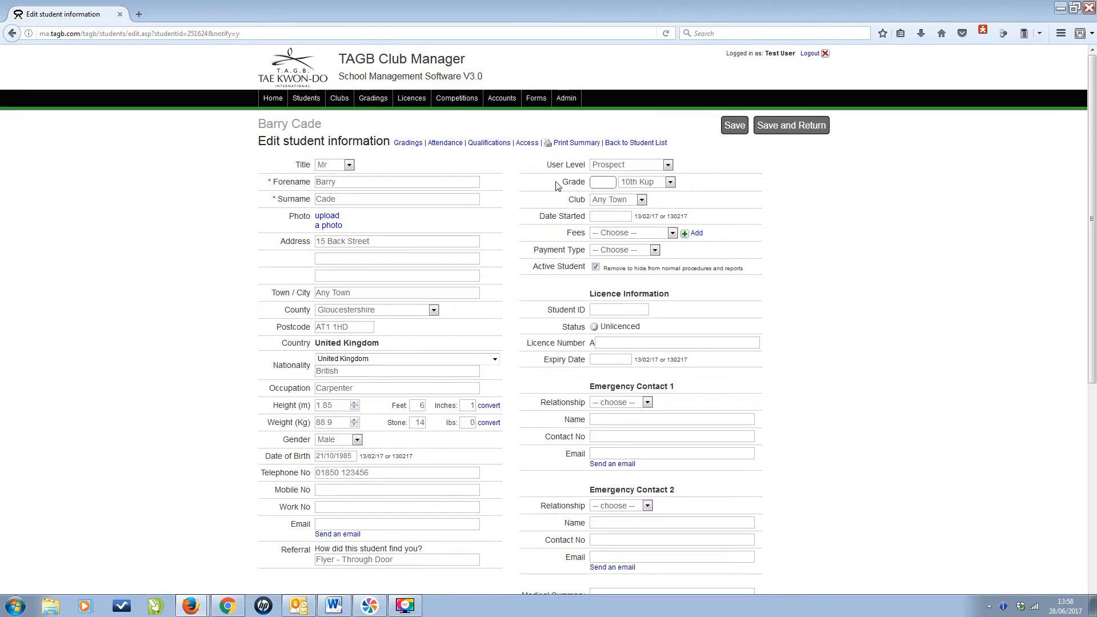
pyautogui.click(734, 125)
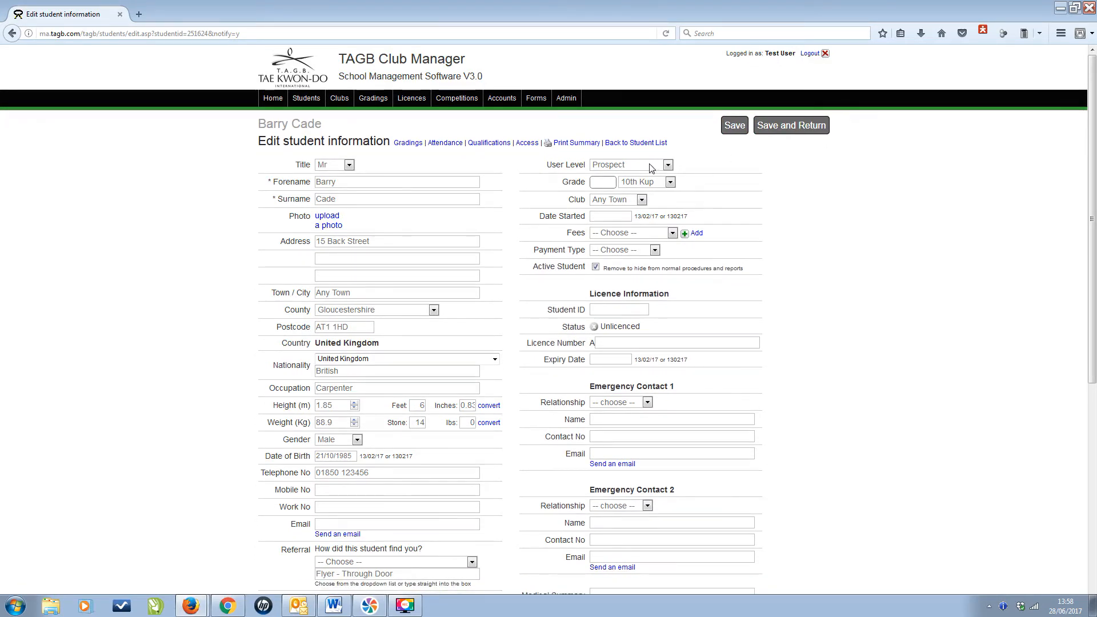
# Set the user level to Student / User and the date started to 06/03/2017
pyautogui.click(650, 167)
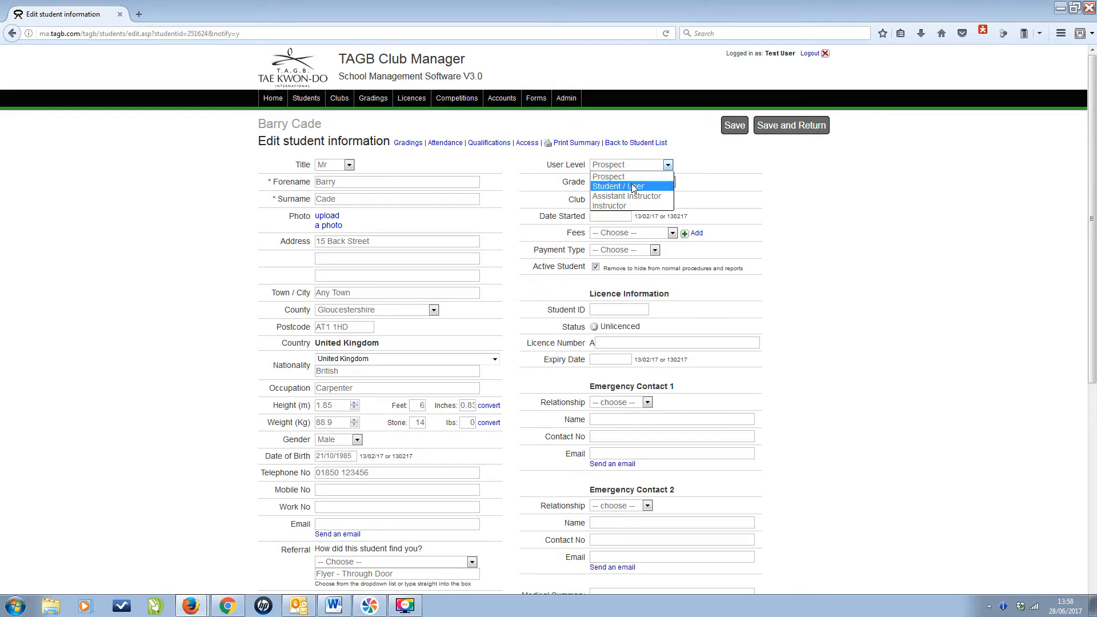
pyautogui.click(637, 187)
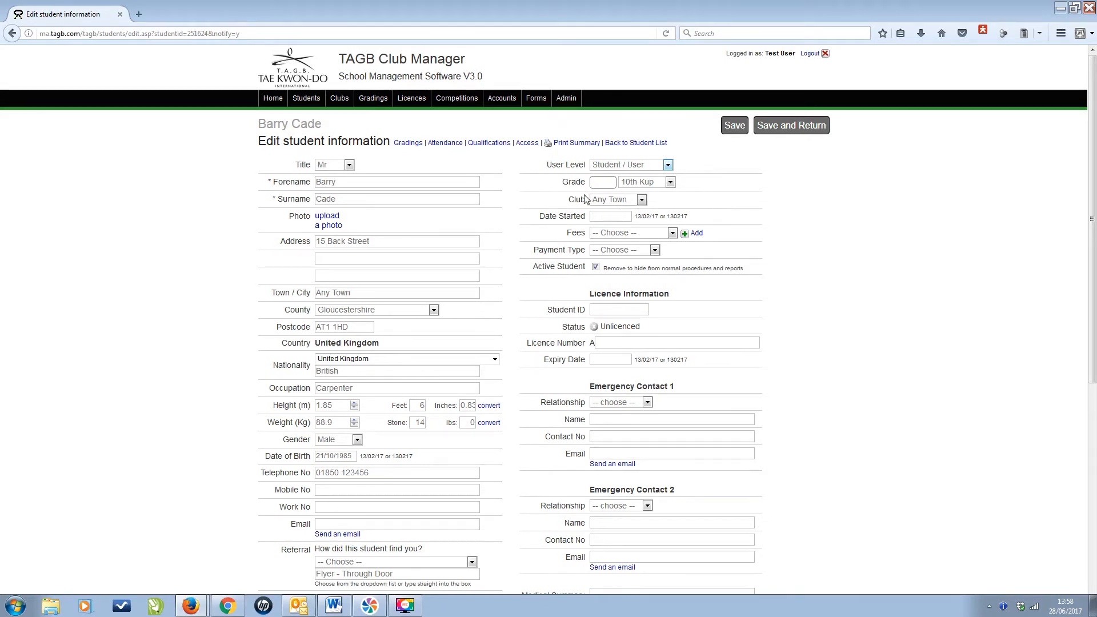
pyautogui.click(595, 217)
pyautogui.write('06')
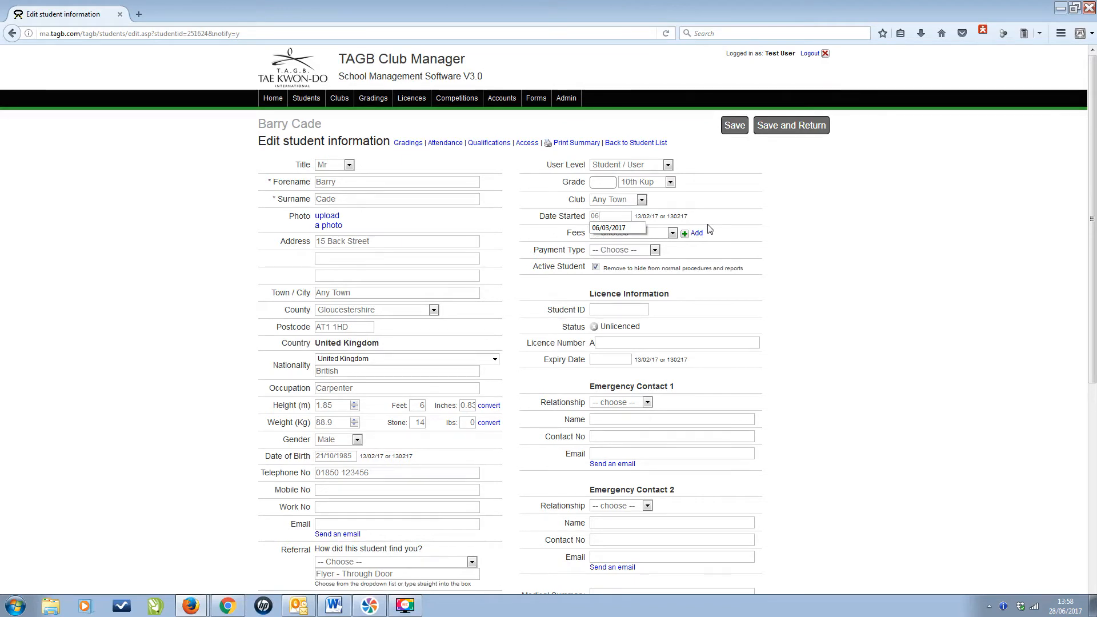
pyautogui.click(629, 229)
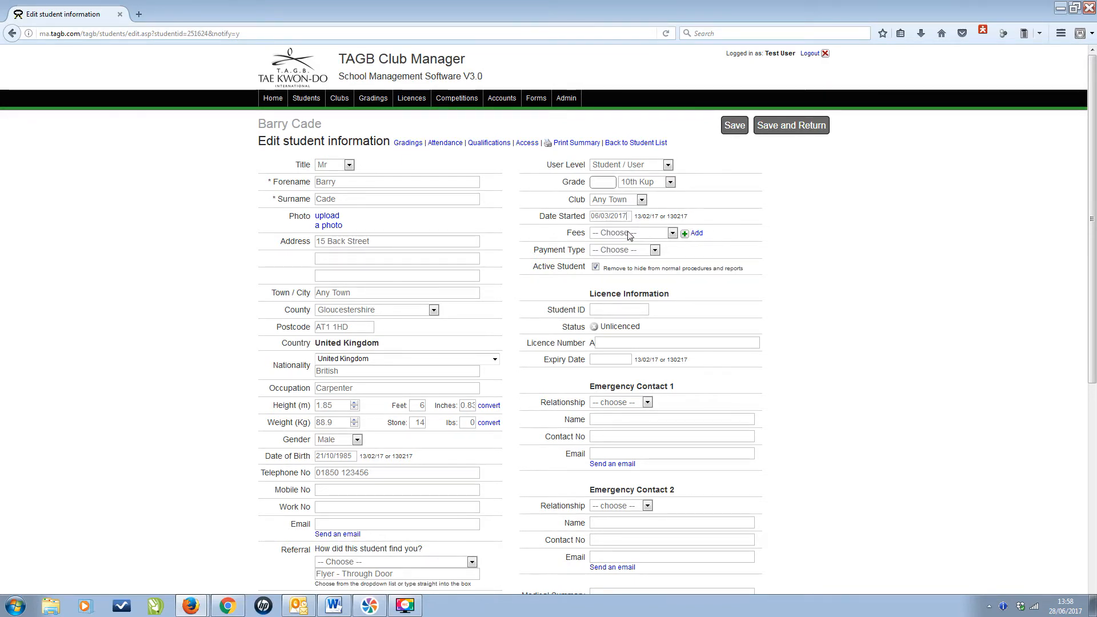
# Add a new fee structure described as "£35 - Twice A Week Training", with amount 35.00 due every 1 month
pyautogui.click(696, 234)
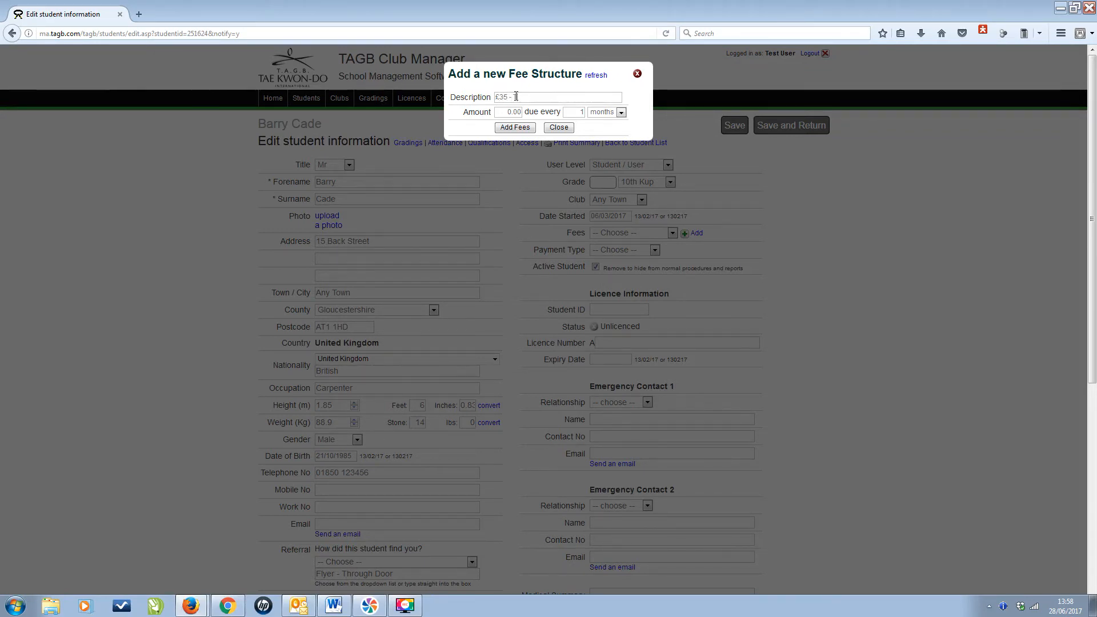
pyautogui.write('Twice A Week Training')
pyautogui.moveTo(506, 111); pyautogui.dragTo(525, 112)
pyautogui.write('35')
pyautogui.click(621, 115)
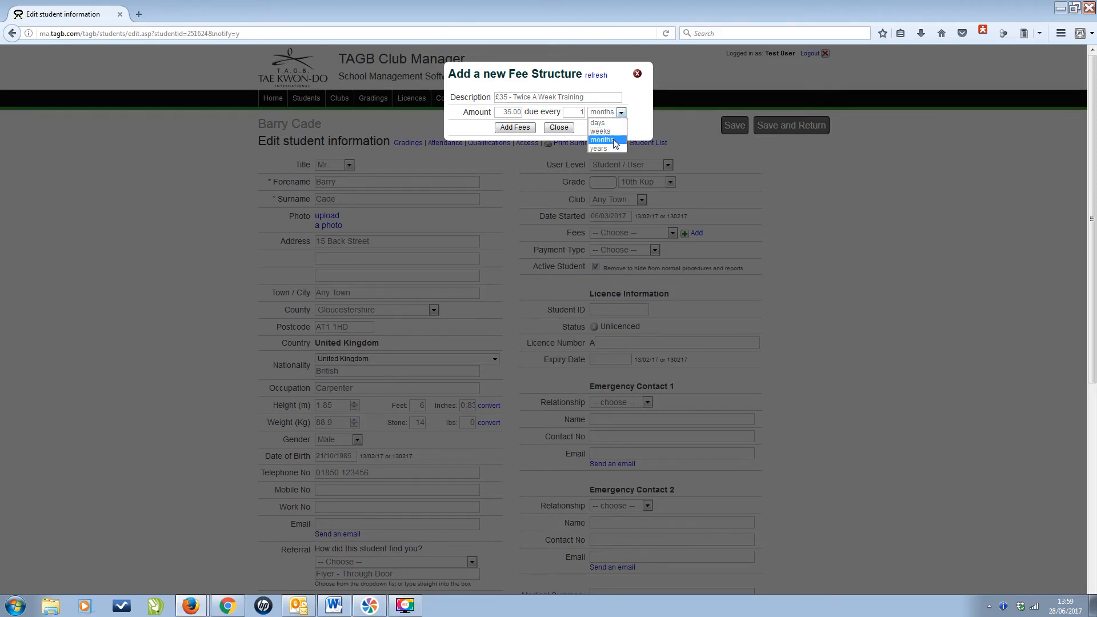
pyautogui.click(642, 133)
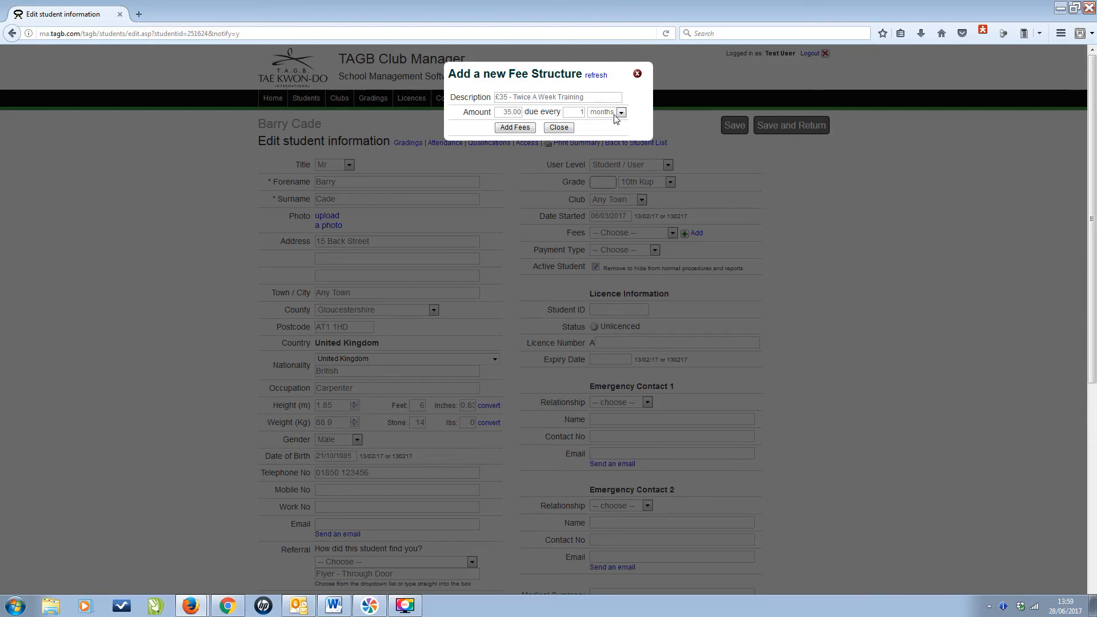
pyautogui.click(529, 127)
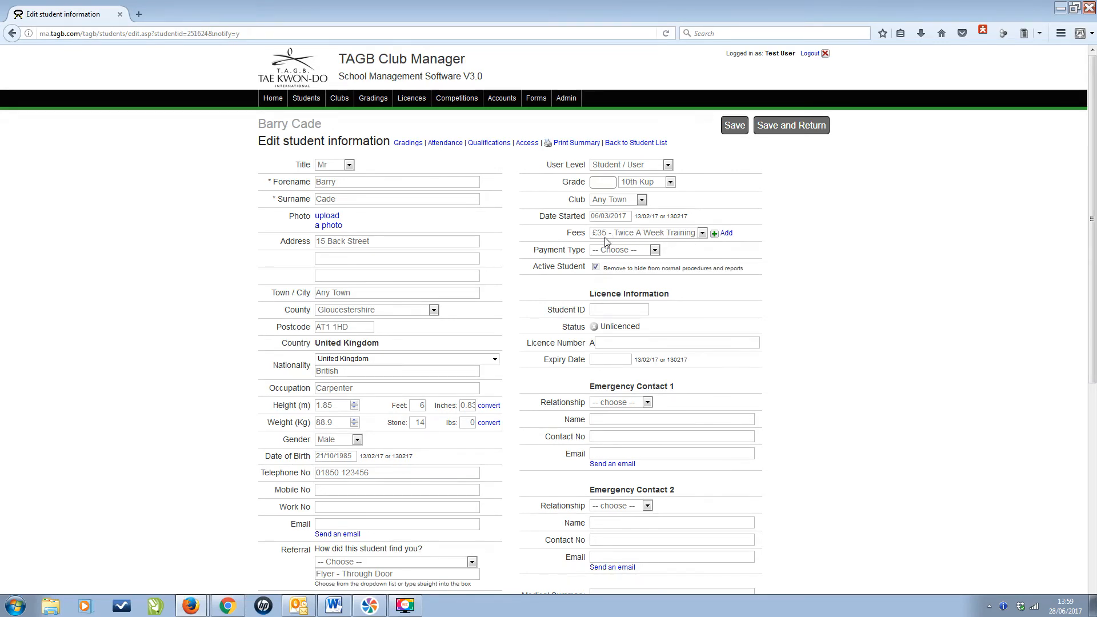
# Set the payment type to Standing Order and the relationship for Emergency Contact 1 to Wife
pyautogui.click(655, 252)
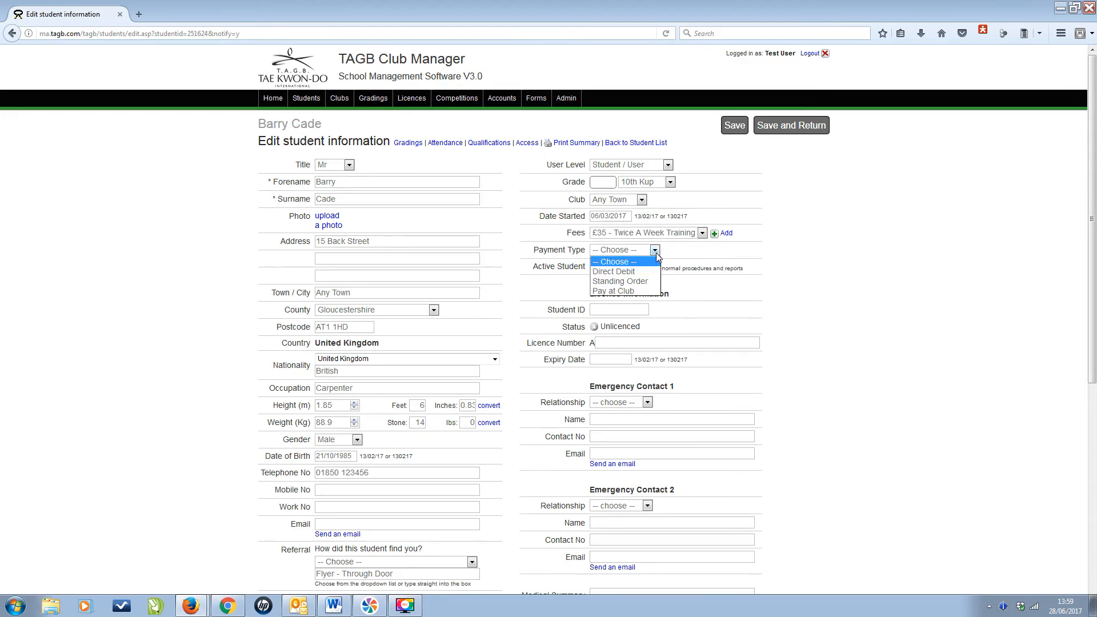
pyautogui.click(635, 283)
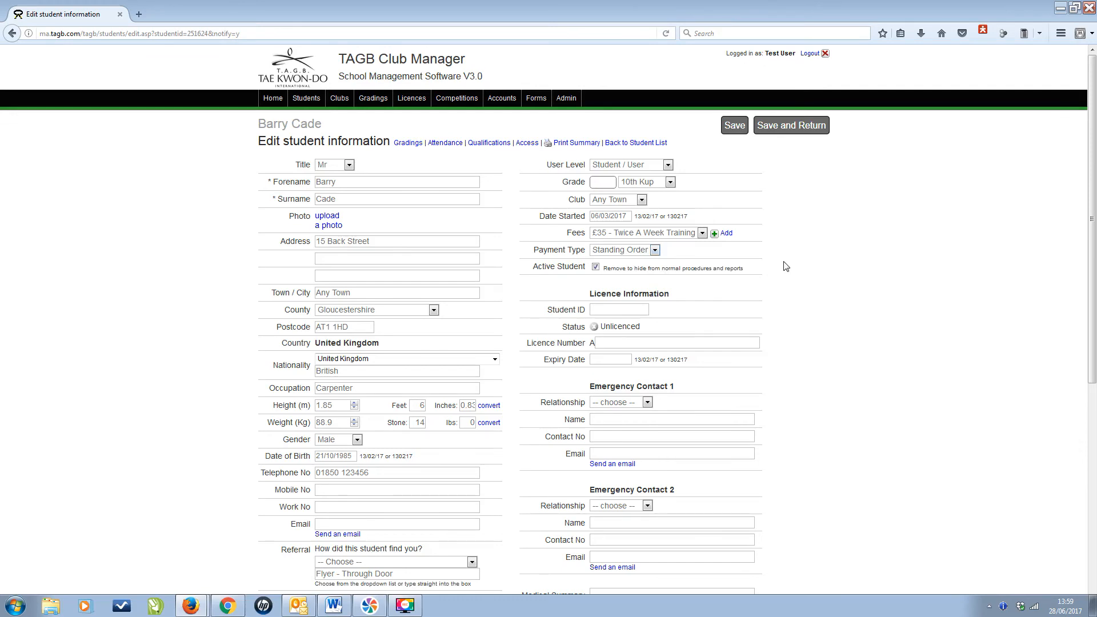
pyautogui.scroll(-2, 787, 264)
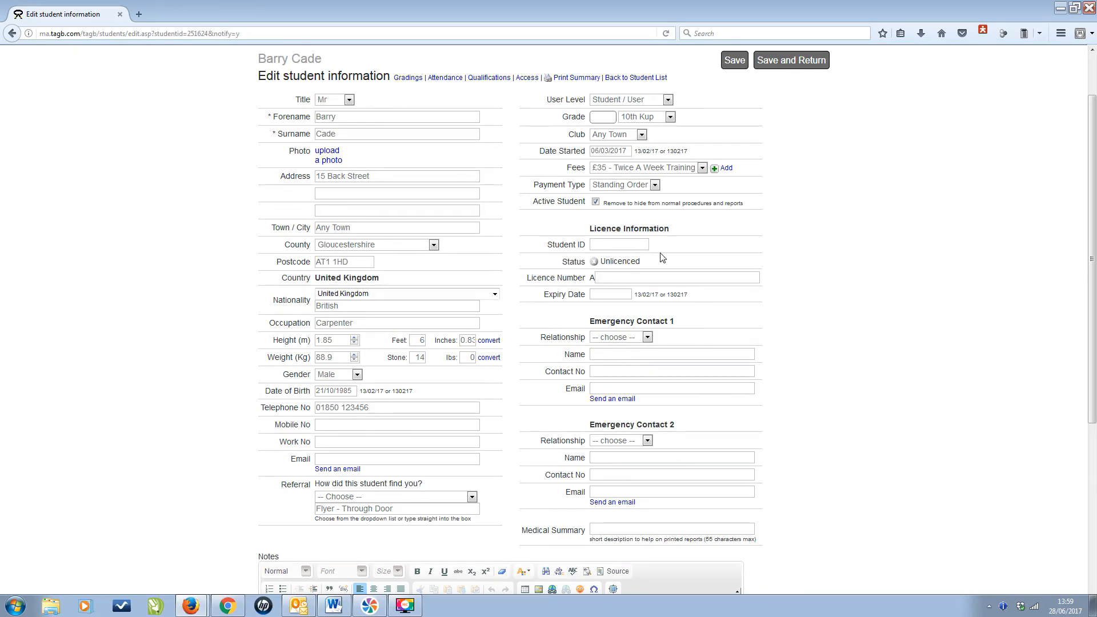
pyautogui.click(647, 338)
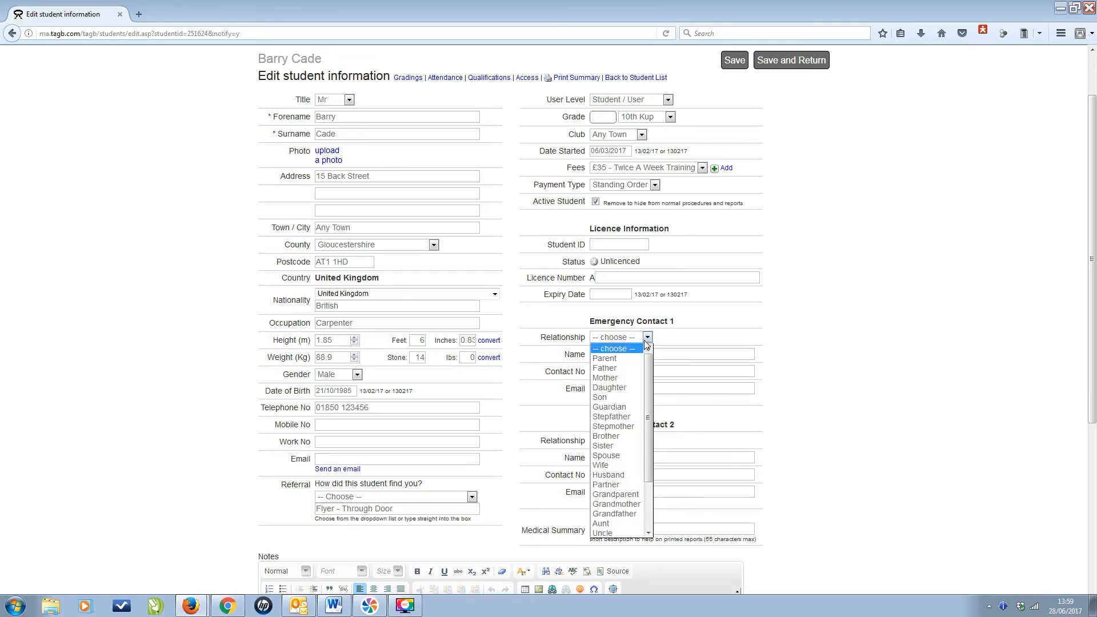
pyautogui.click(617, 466)
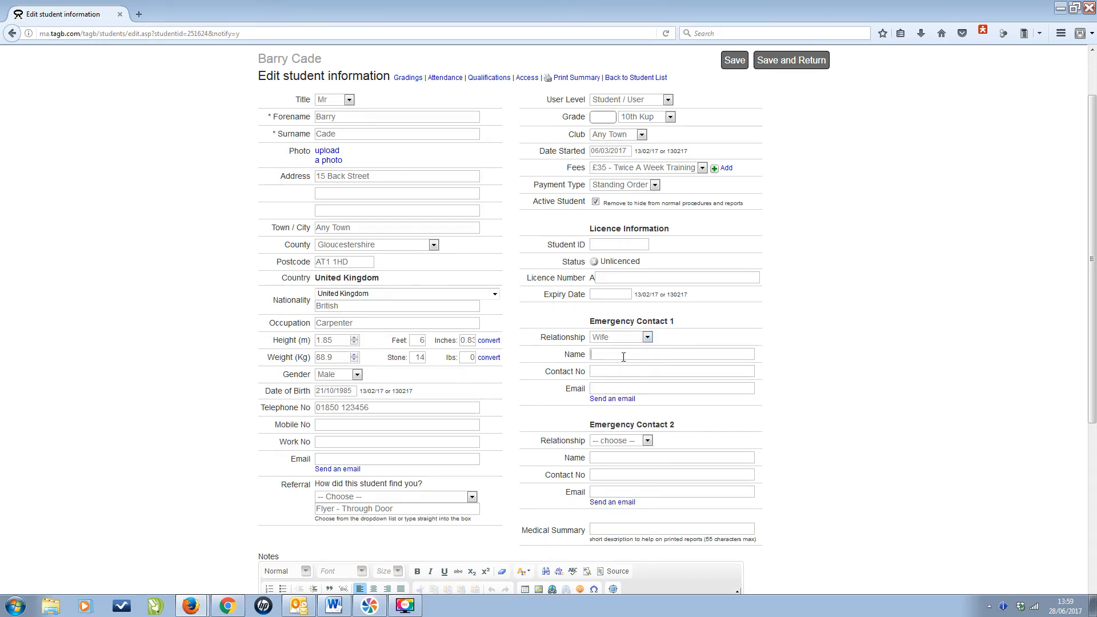
# Fill in the name and contact number for Emergency Contact 1
pyautogui.click(624, 355)
pyautogui.write('D')
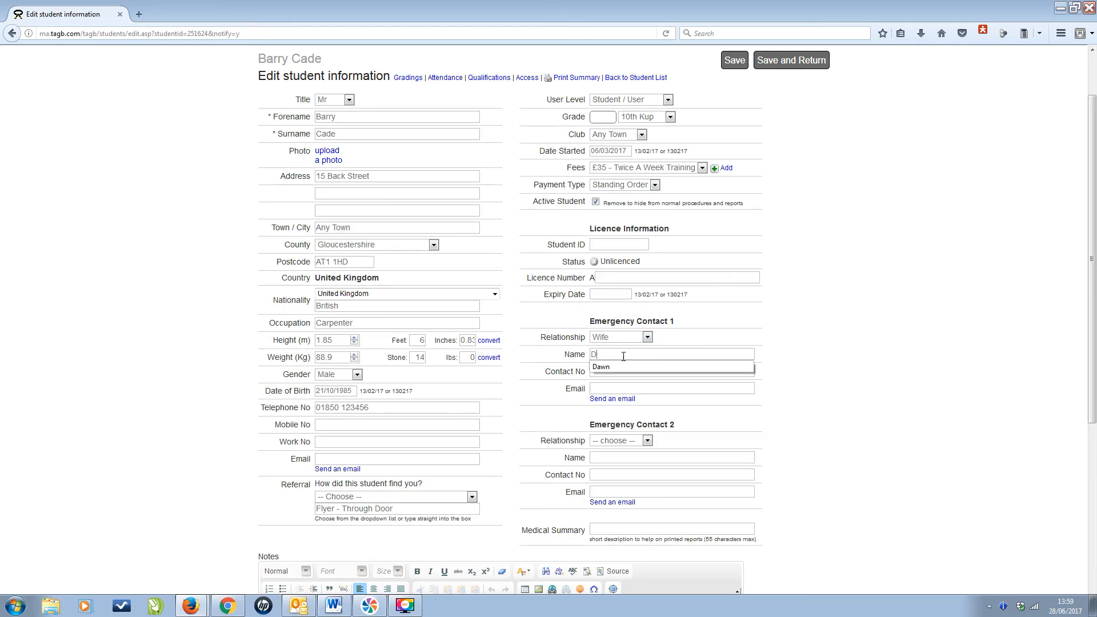
pyautogui.click(609, 367)
pyautogui.click(610, 371)
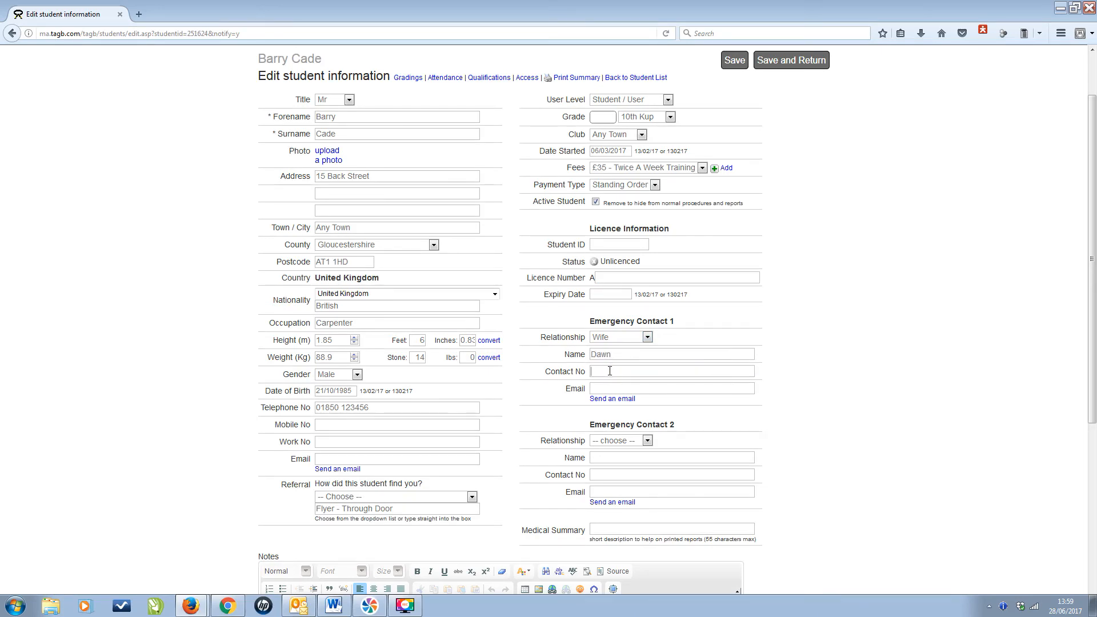
pyautogui.write('0')
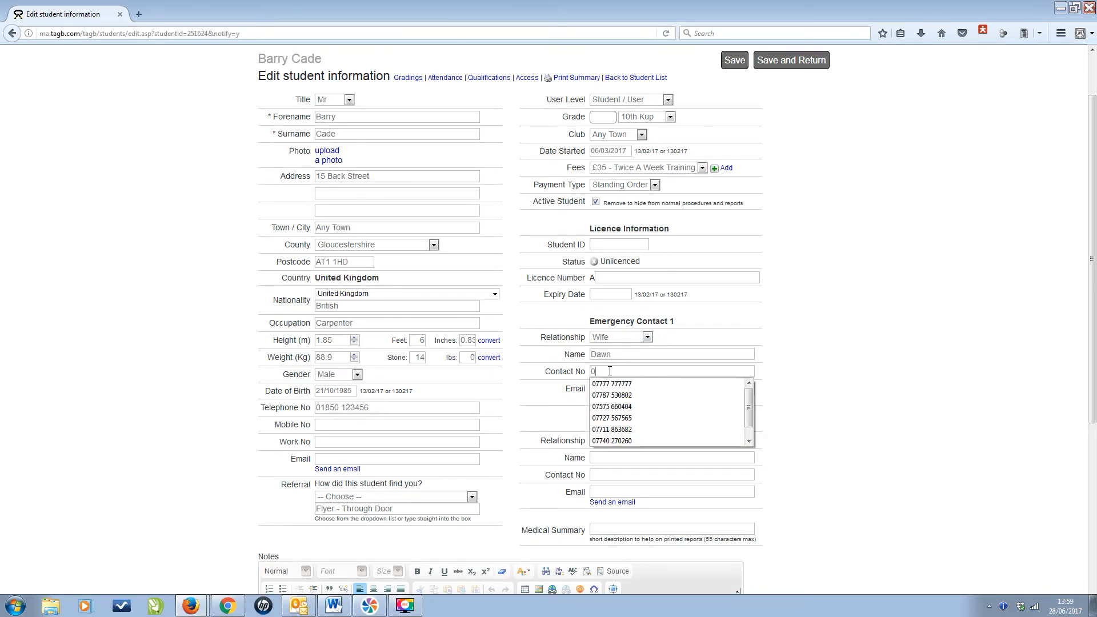
pyautogui.click(616, 384)
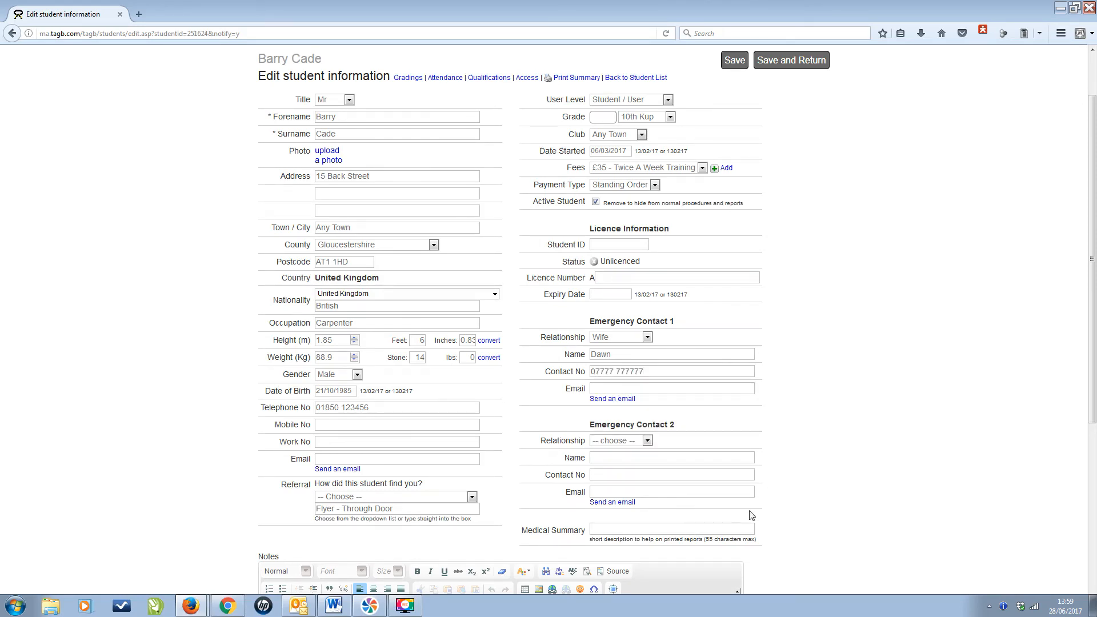
# Enter "Asthma" as the student's medical summary
pyautogui.write('A')
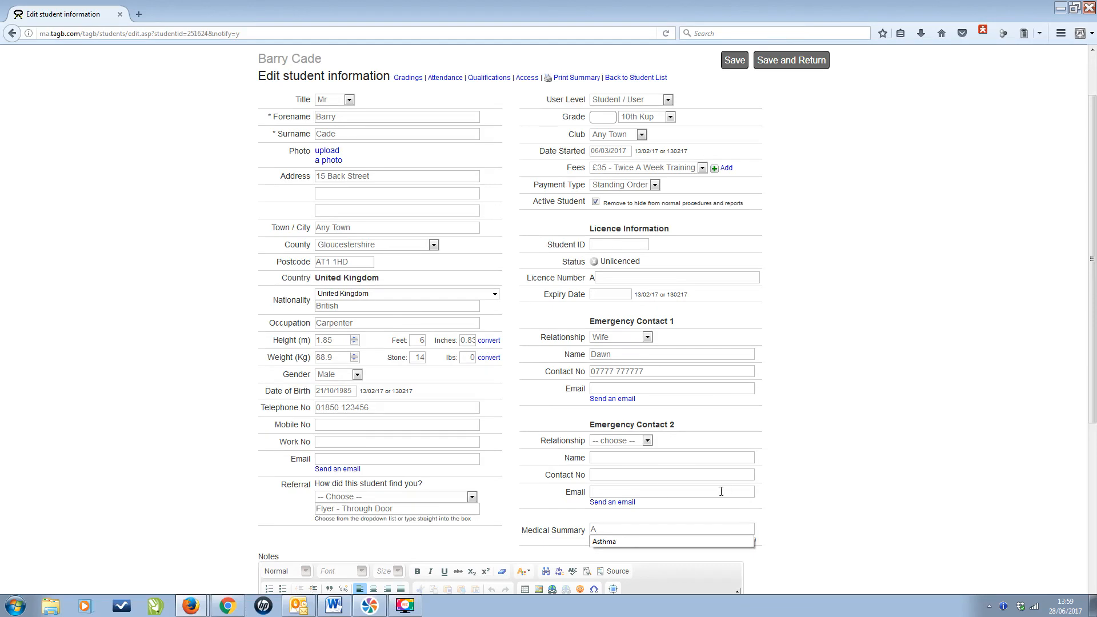
pyautogui.click(611, 546)
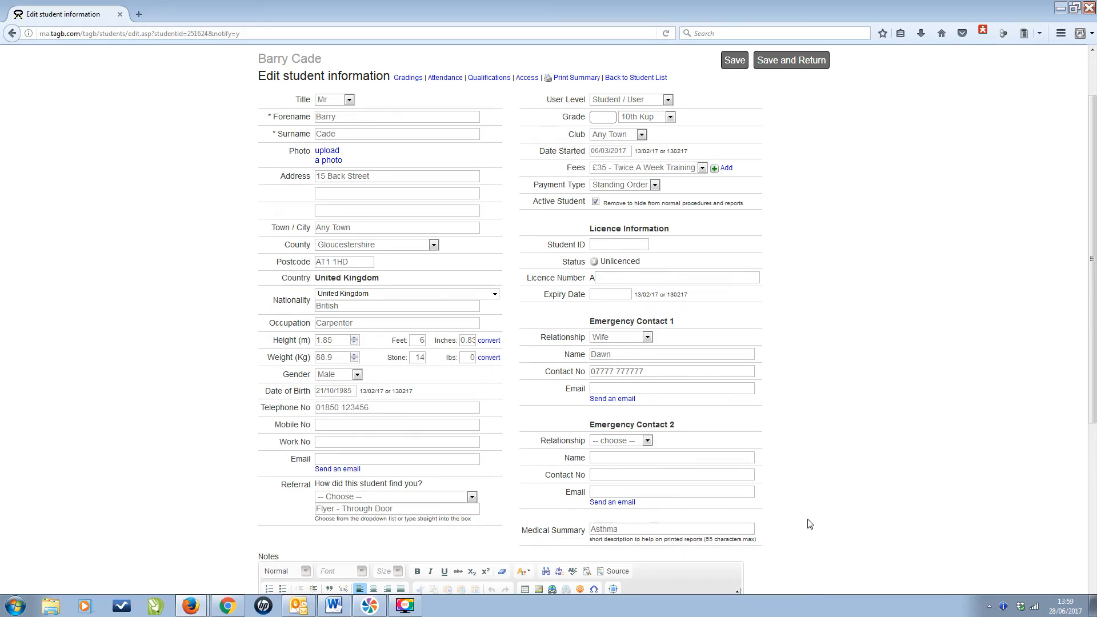
# Save the student record, return to the student list and exclude prospects from it
pyautogui.scroll(2, 814, 518)
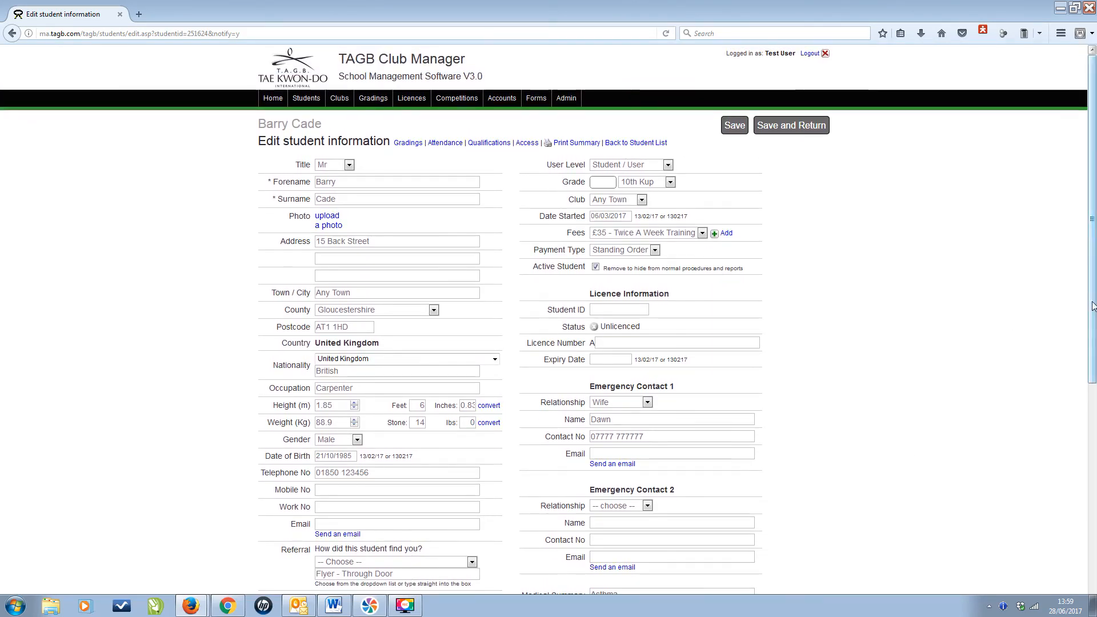
pyautogui.moveTo(1092, 302); pyautogui.dragTo(1074, 457)
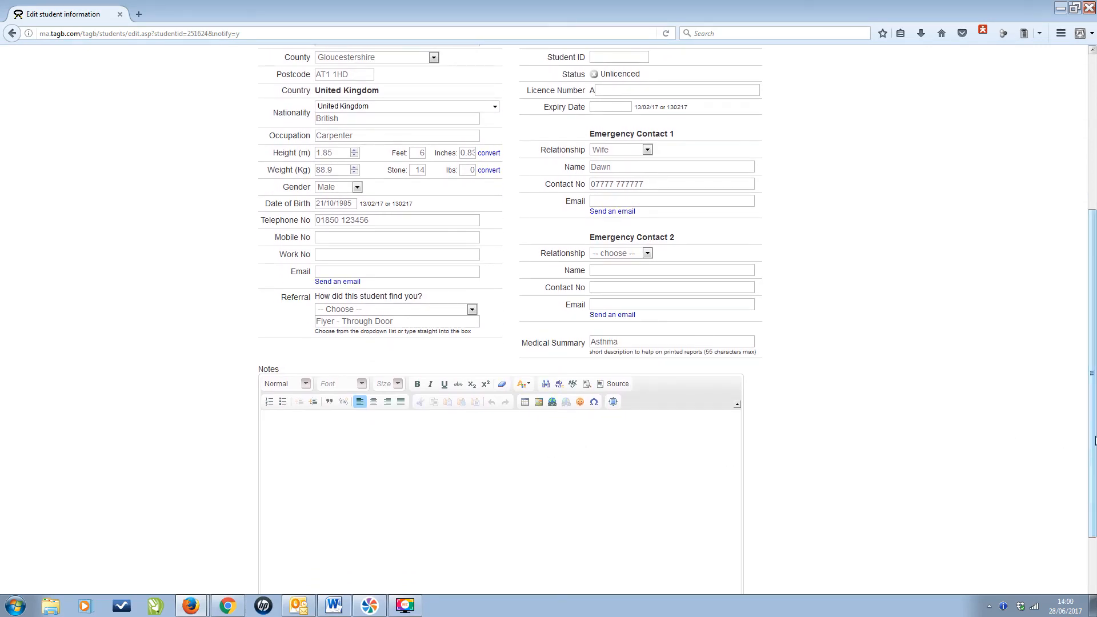
pyautogui.moveTo(1092, 439); pyautogui.dragTo(1070, 250)
pyautogui.click(775, 128)
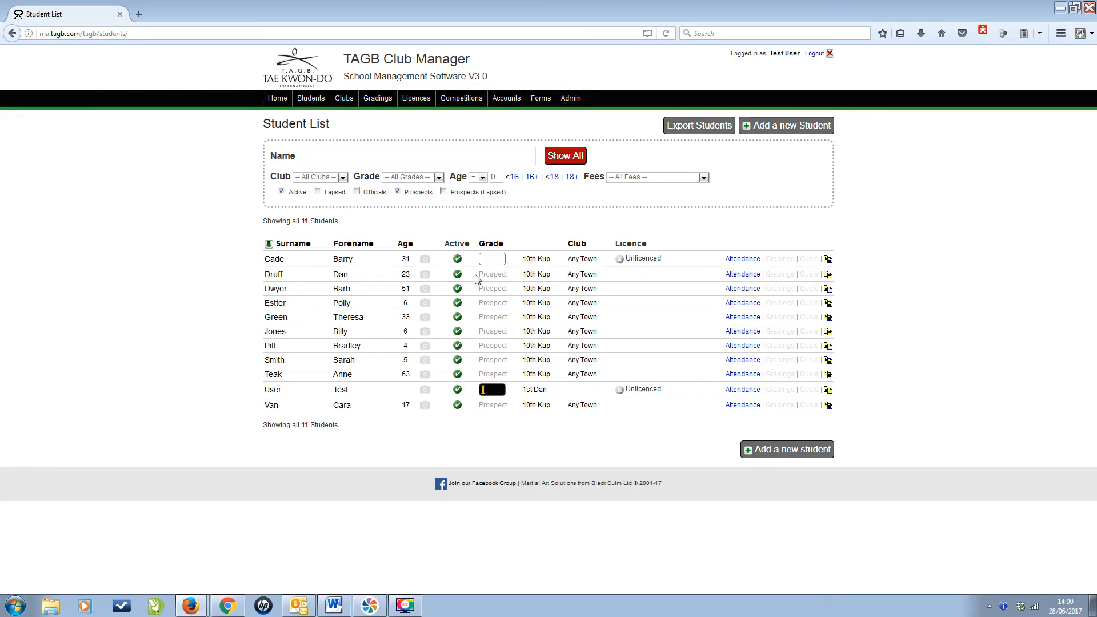
pyautogui.click(397, 192)
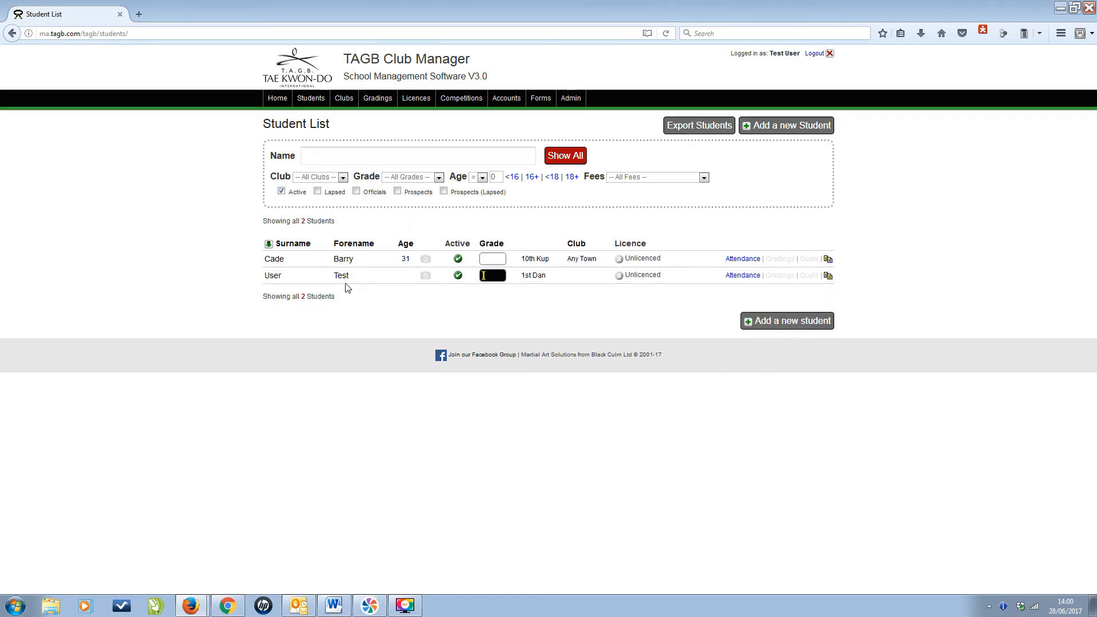